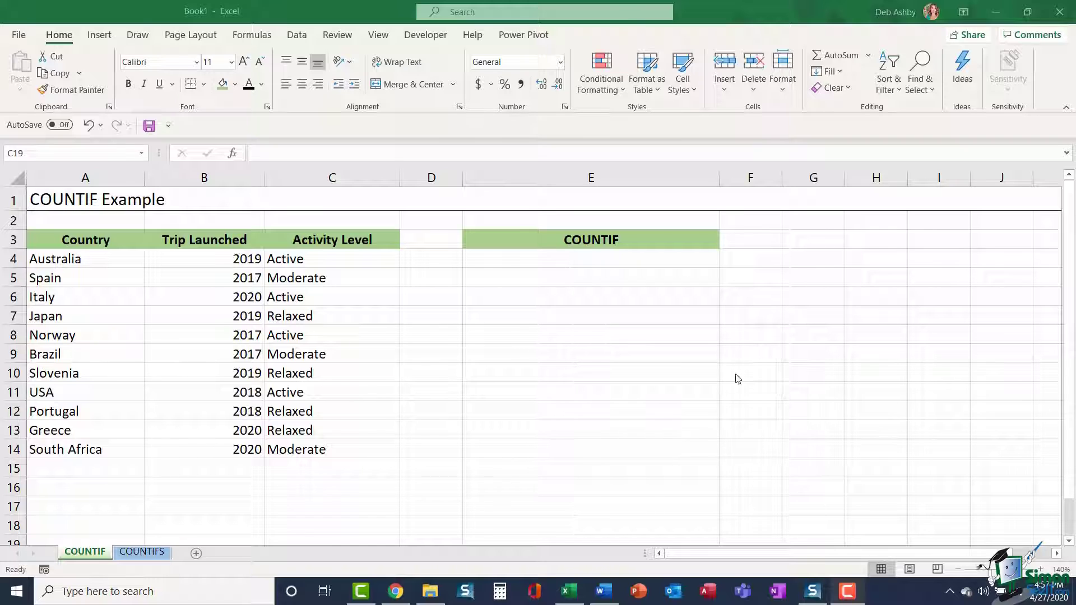
Show the Formulas > More Functions > Statistical list, scrolled down to COUNTIF and COUNTIFS.
click(252, 36)
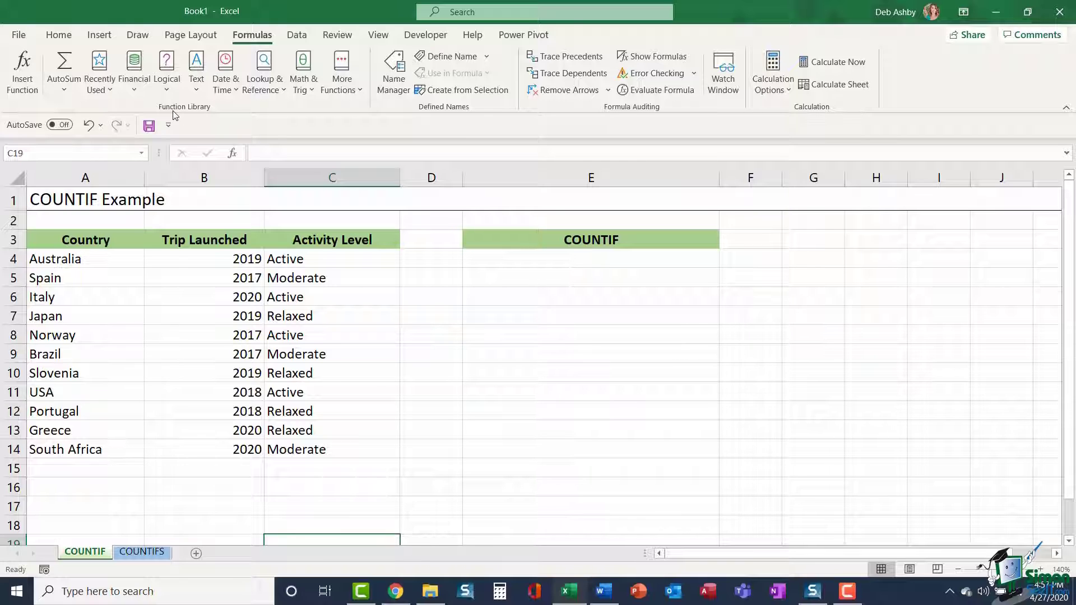
click(352, 84)
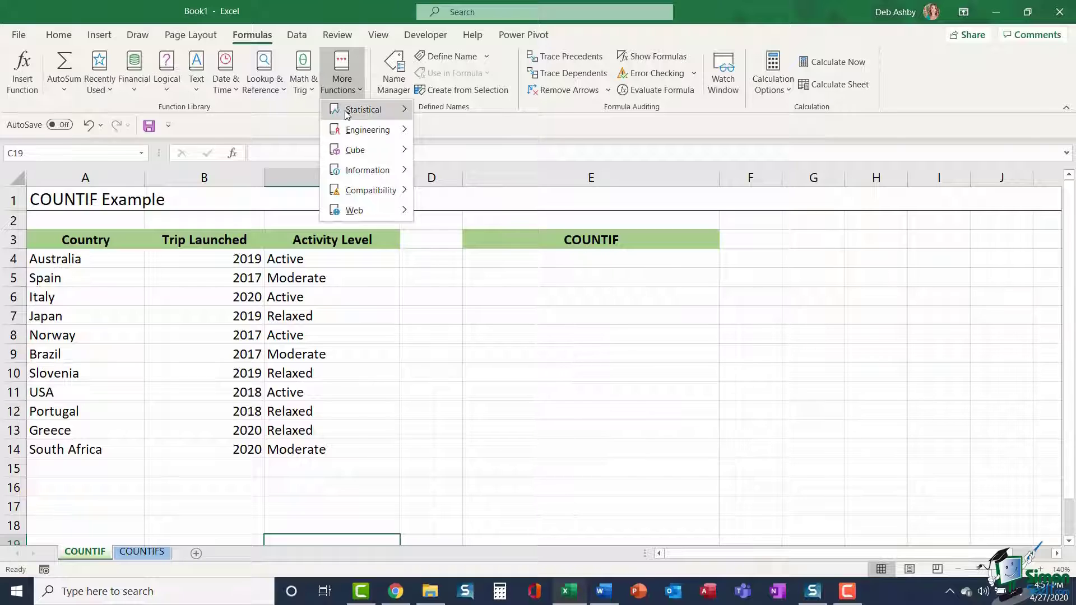
mouse_move(347, 115)
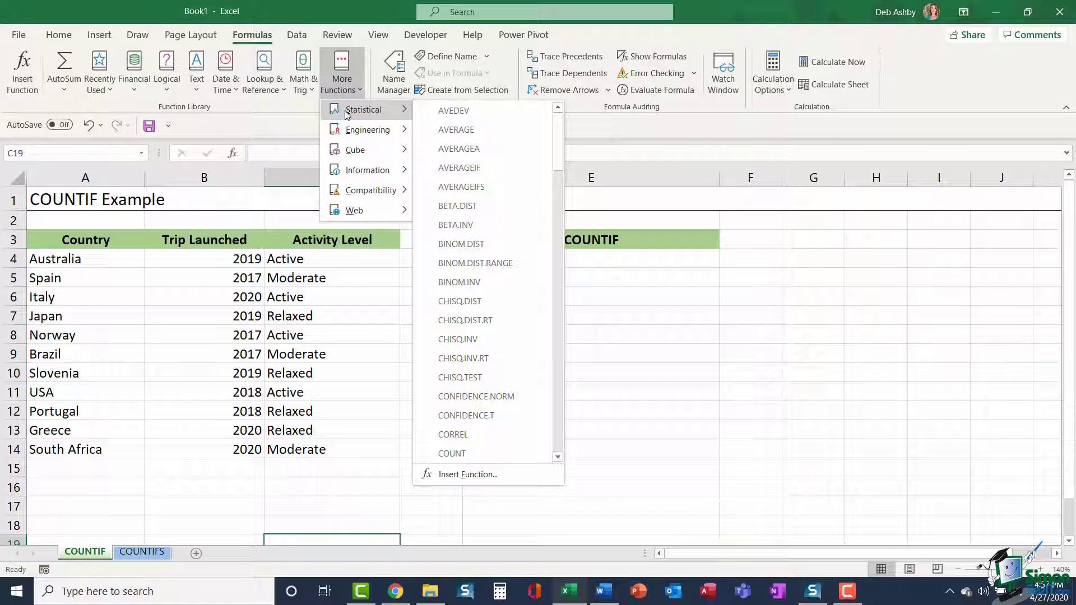
drag(559, 133, 561, 186)
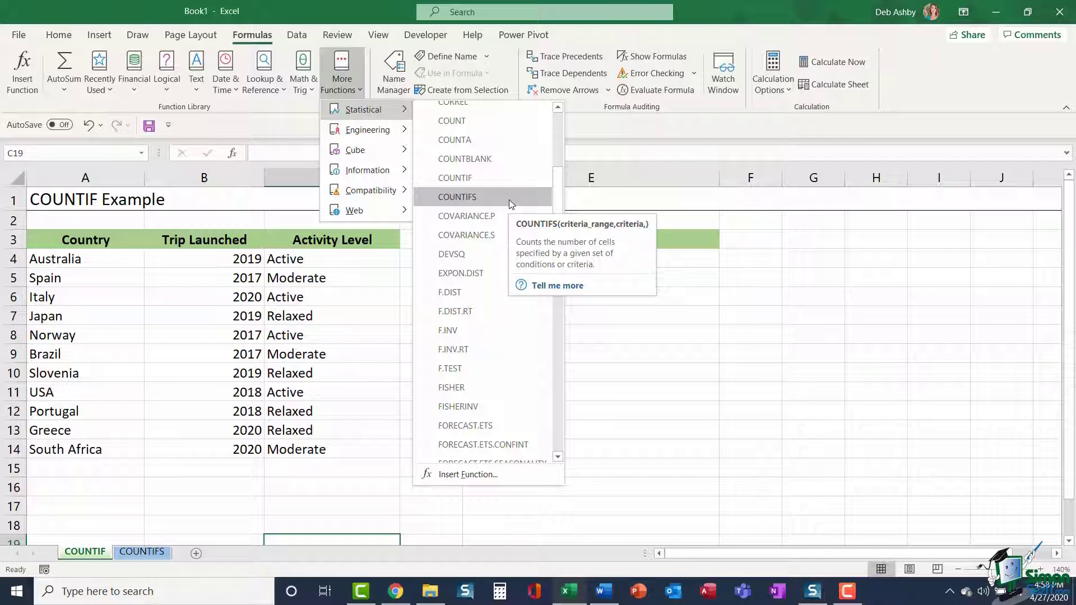
Dismiss the More Functions menu by clicking an empty spot on the COUNTIF Example sheet.
click(621, 130)
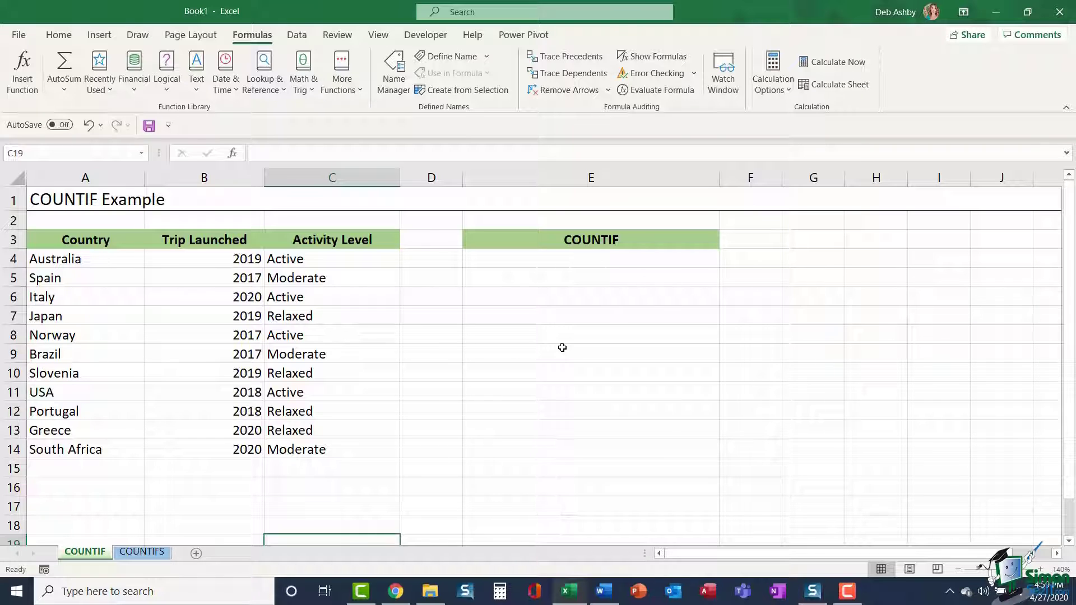
Enter =COUNTIF(B4:B14,"2019") in E4 to count the 2019 trip launches.
click(542, 260)
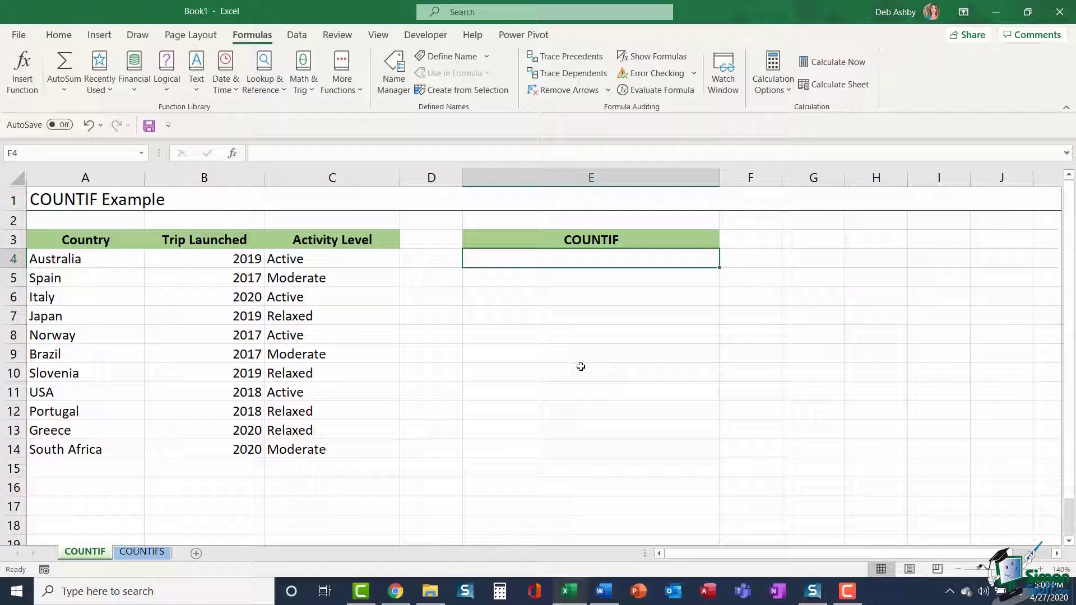
text(=COUNTIF()
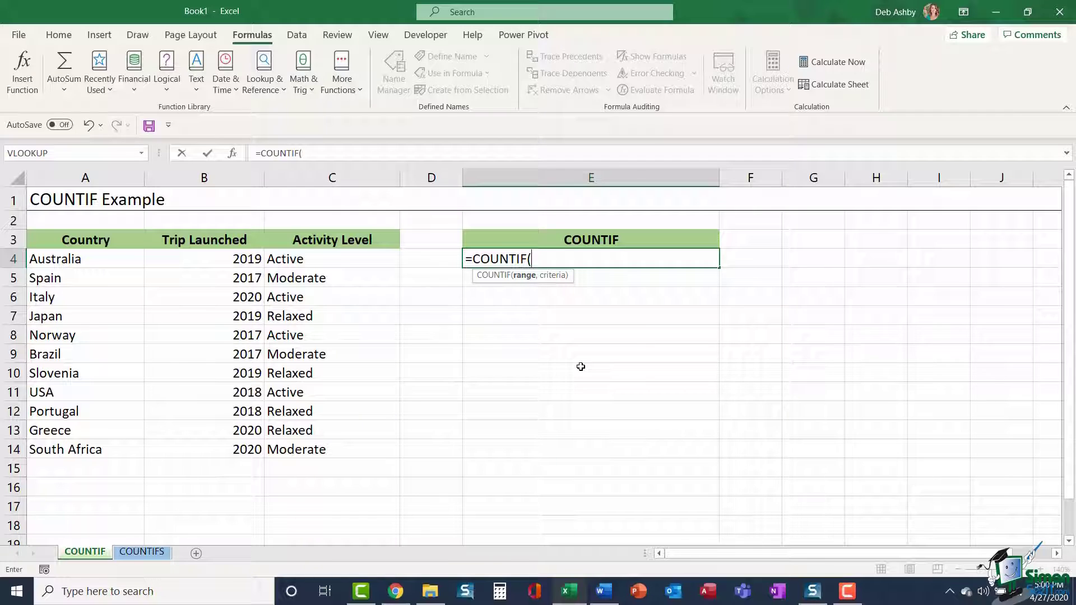
drag(178, 258, 273, 452)
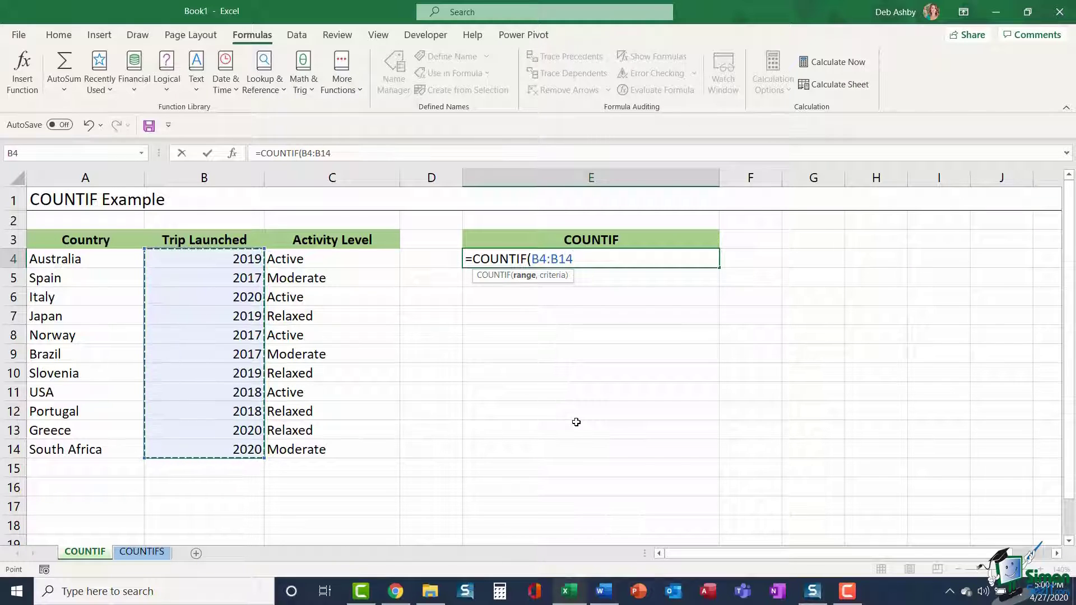
text(,)
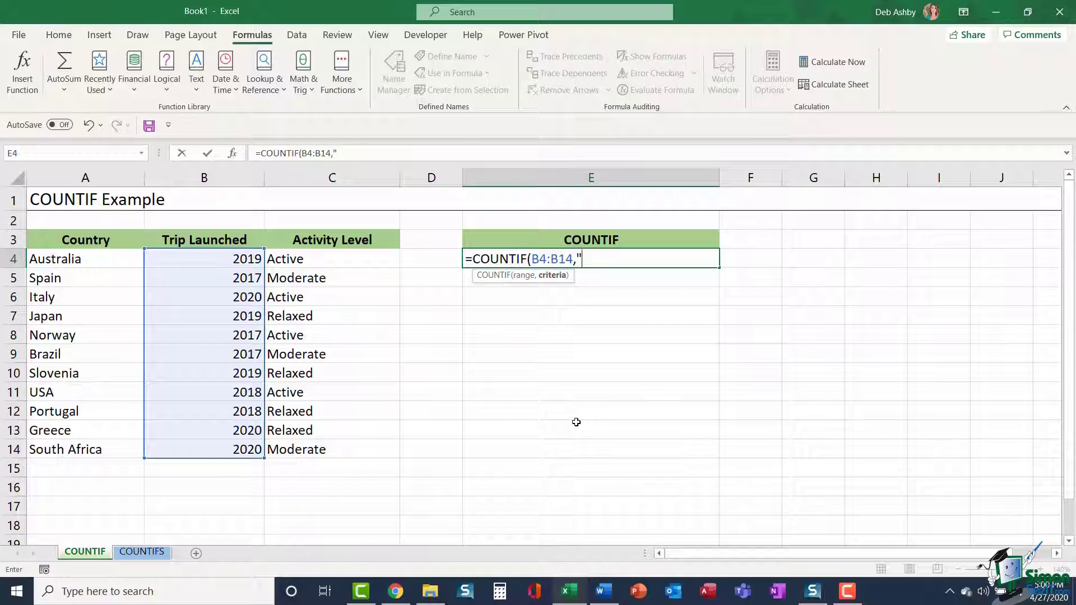
text(2019"))
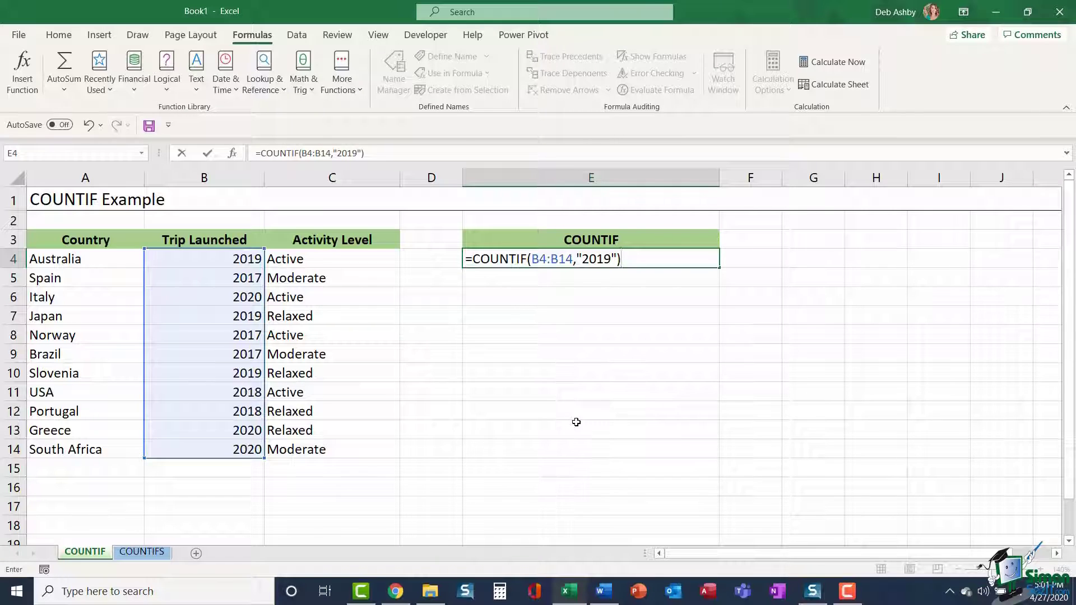
key(Return)
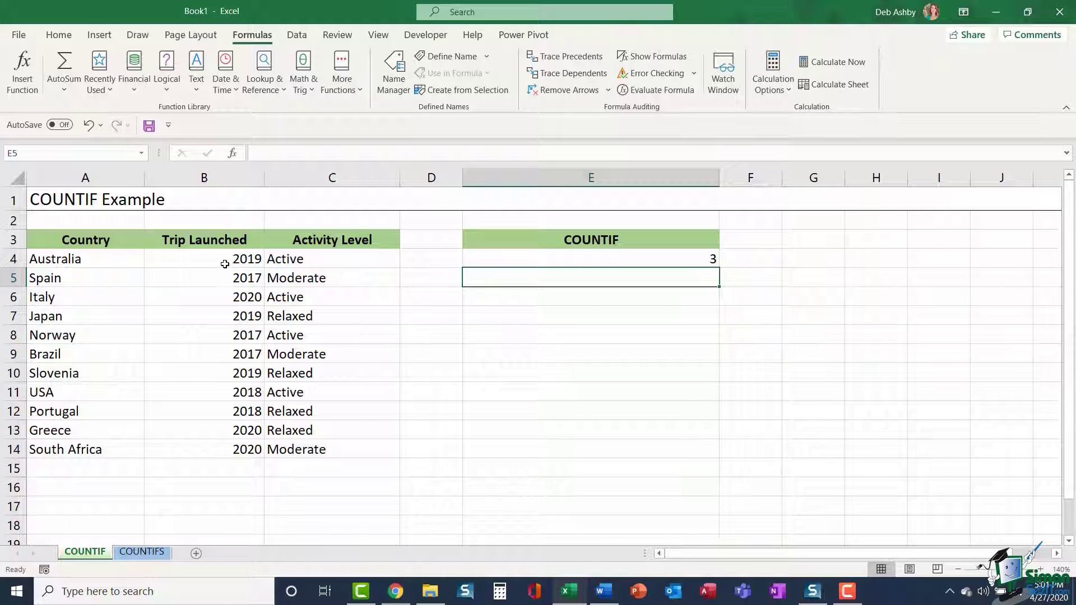
click(225, 264)
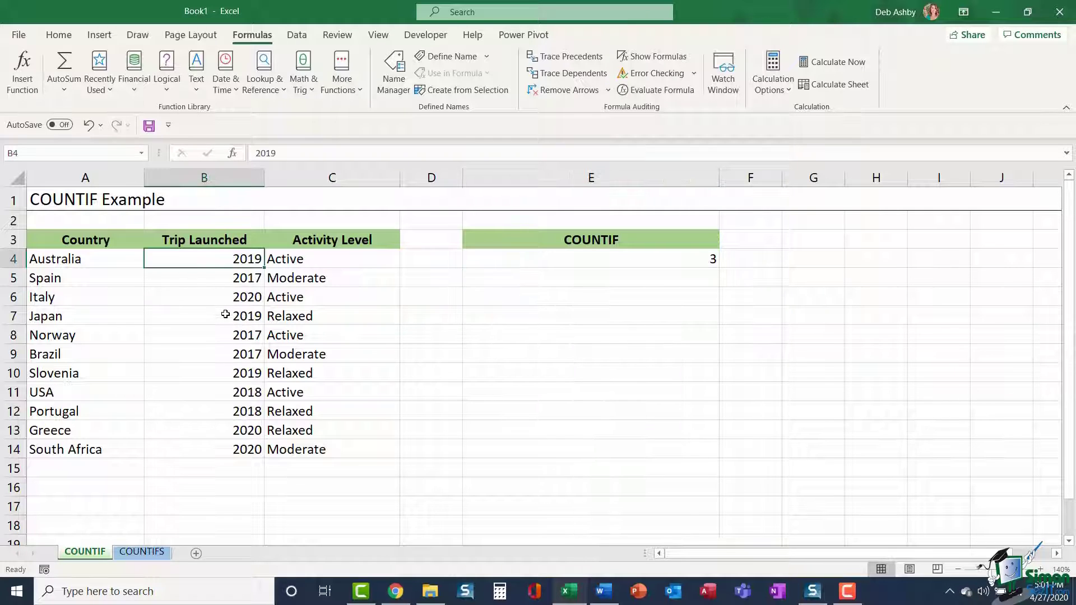
ctrl+click(225, 314)
ctrl+click(209, 378)
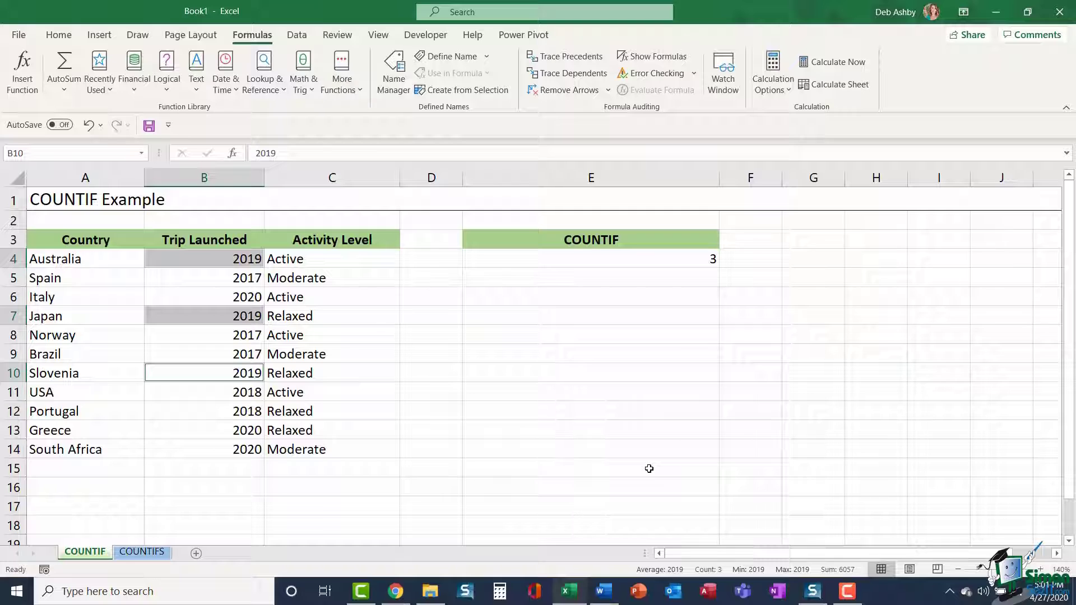
double_click(612, 259)
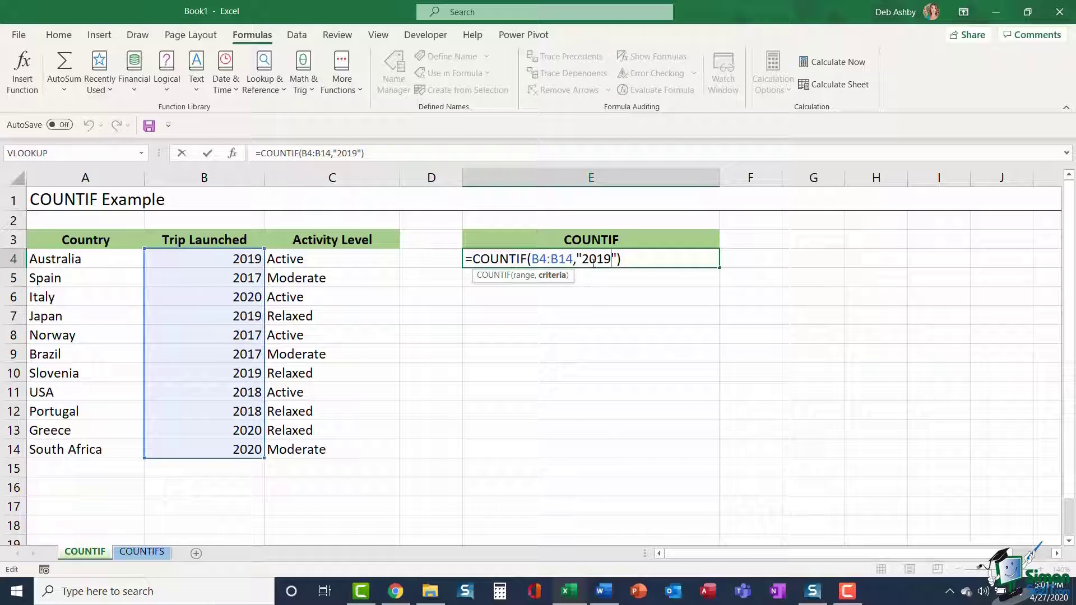
click(638, 260)
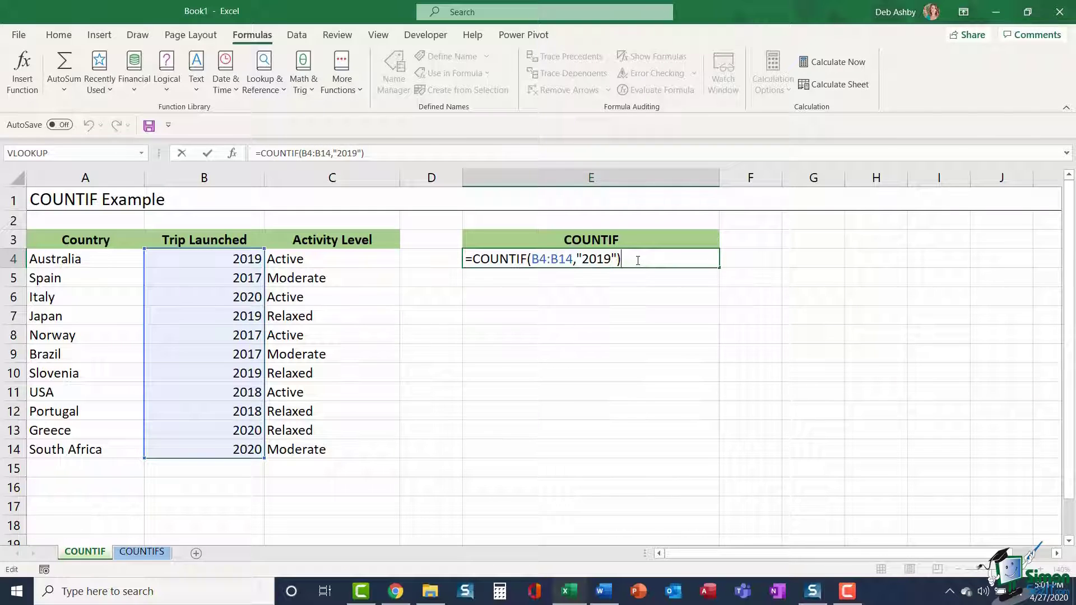
key(Return)
Switch to the COUNTIFS sheet and start =COUNTIFS( in cell E4.
click(141, 553)
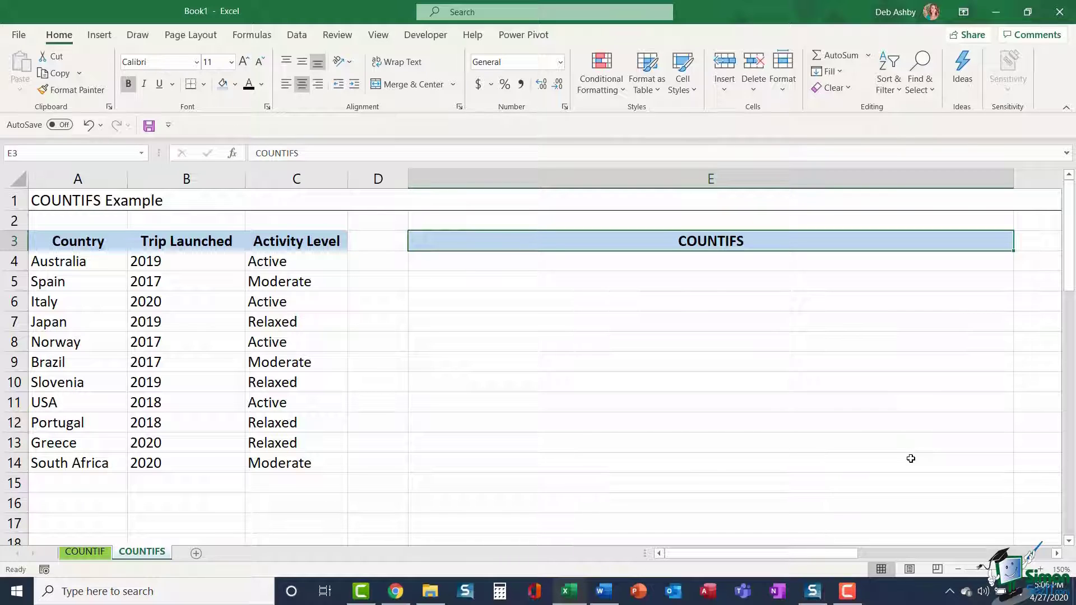
click(540, 266)
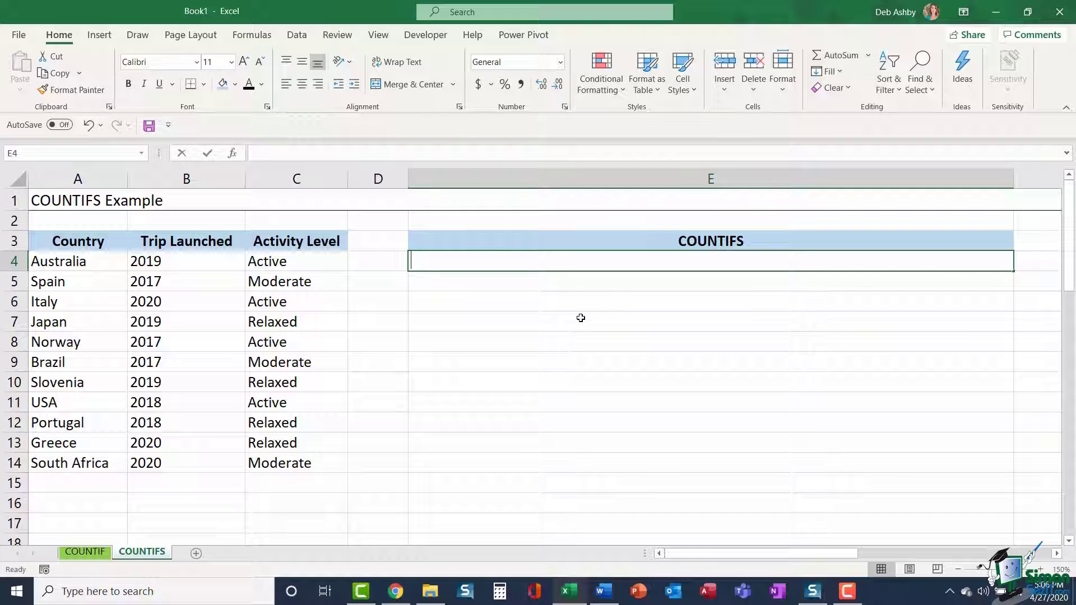
text(=COUNTIFS()
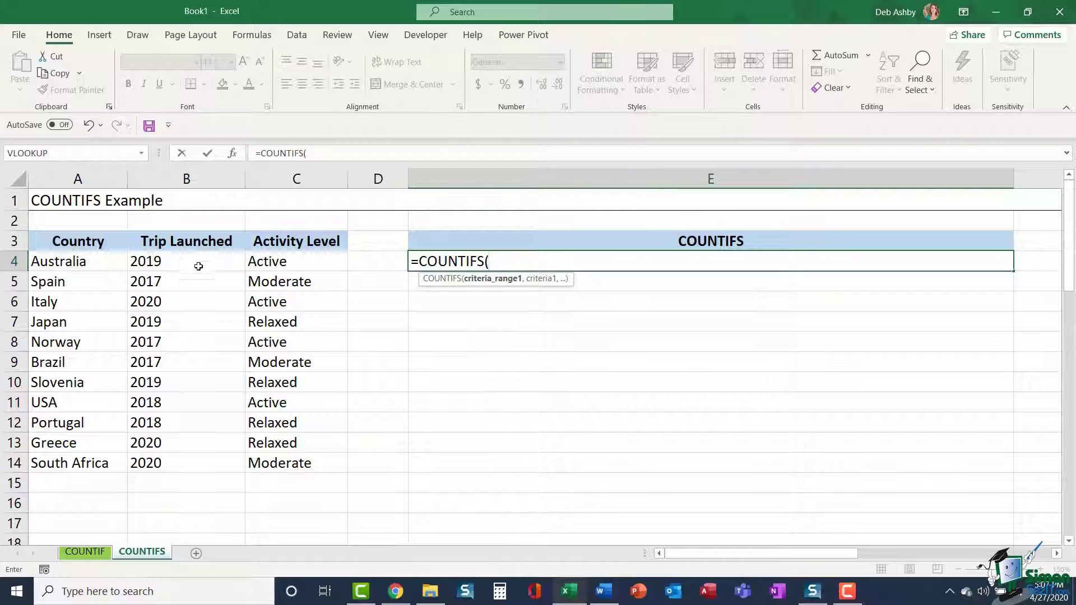
Add B4:B14 with criterion "2019" as the formula's first condition.
drag(199, 262, 196, 465)
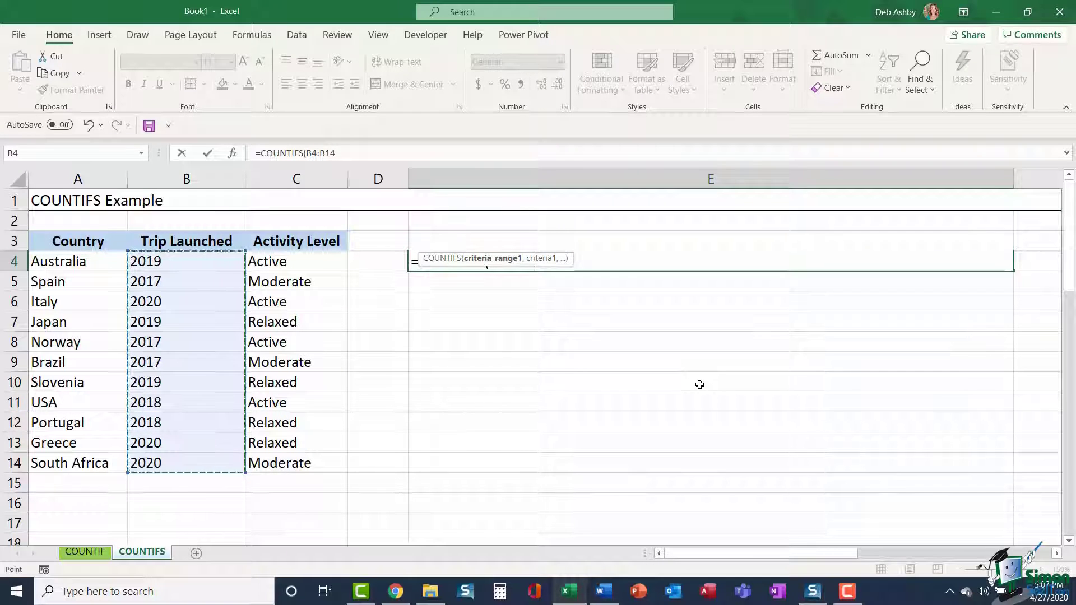
text(,)
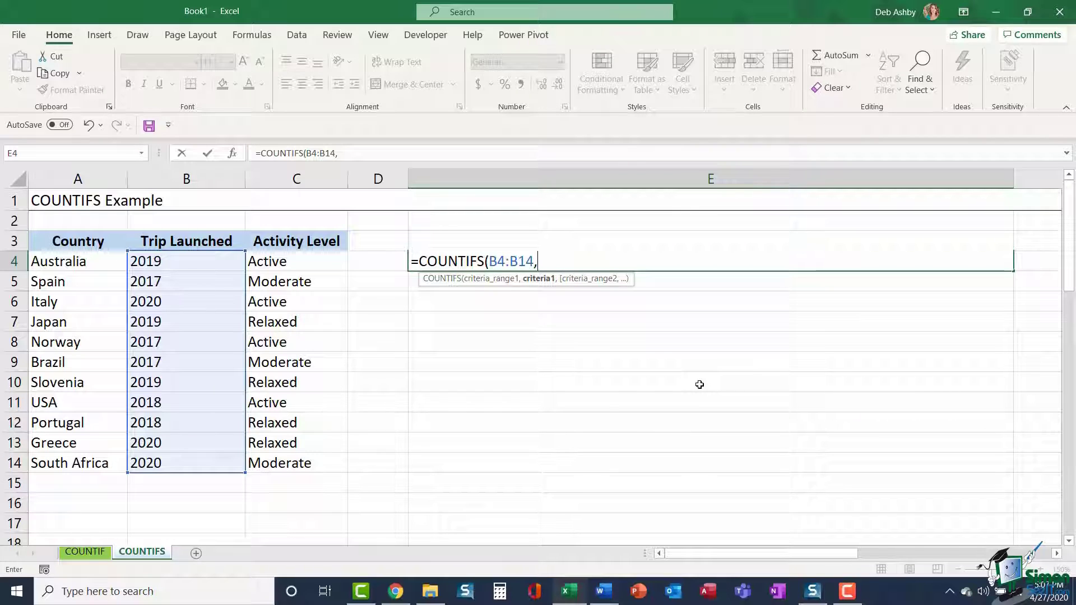
text("2019")
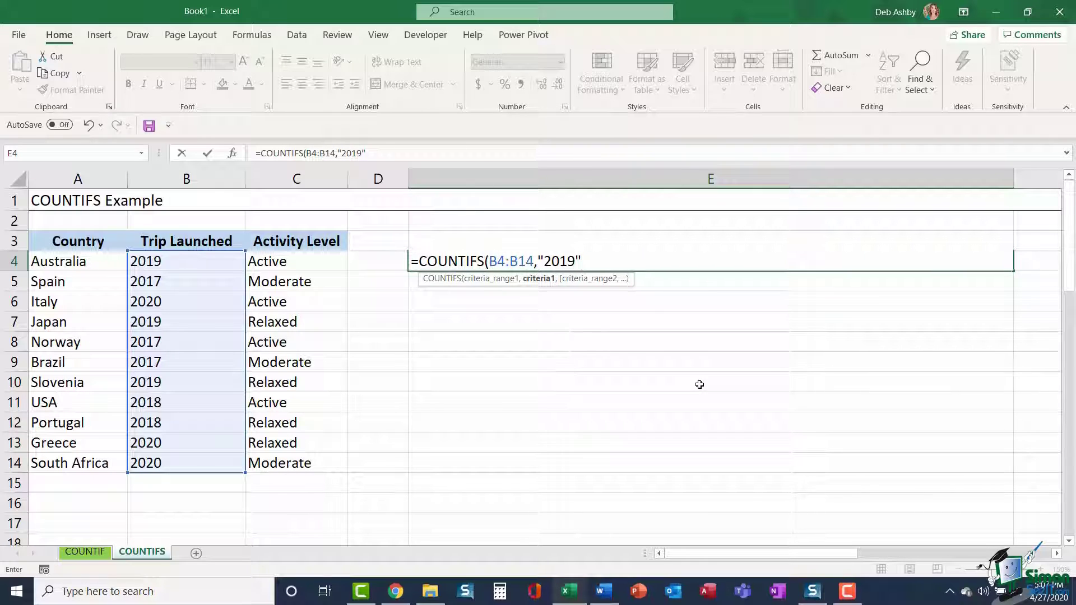
text(,)
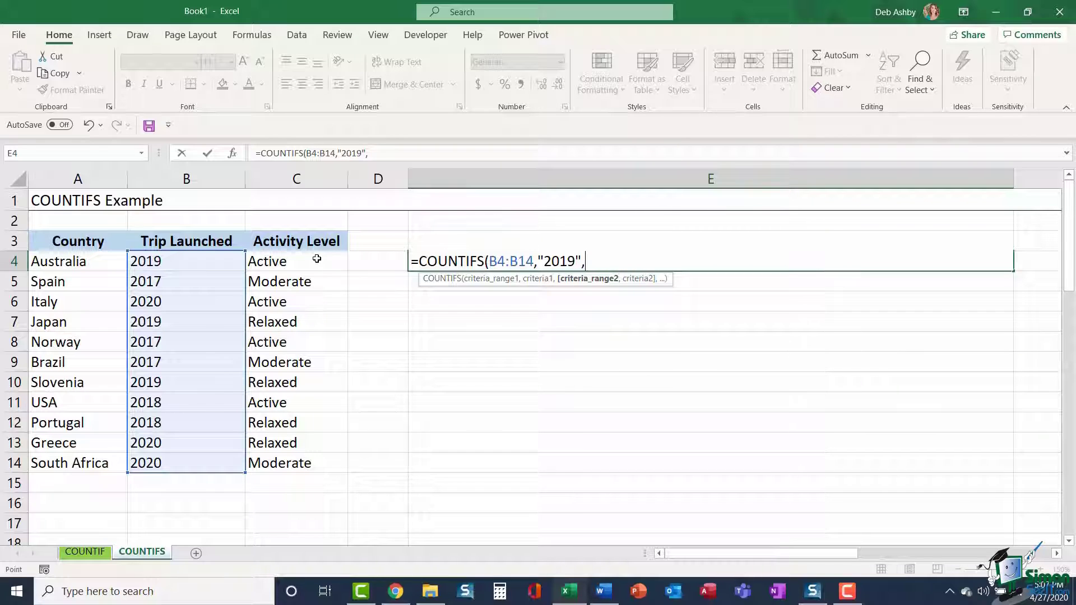
drag(318, 260, 313, 465)
text(,)
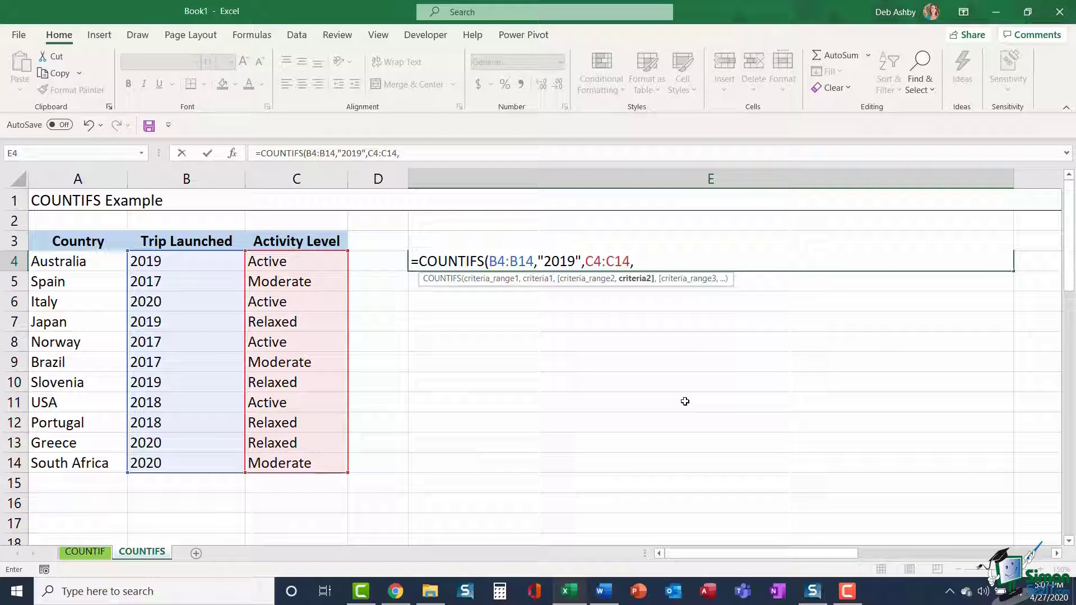
text("Relaxed)
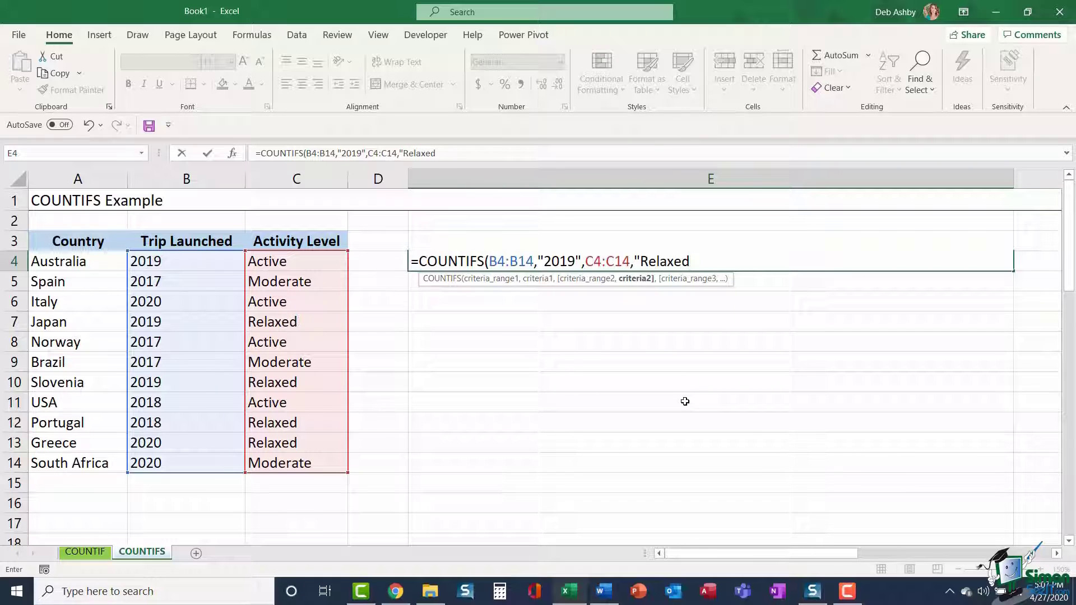
text("))
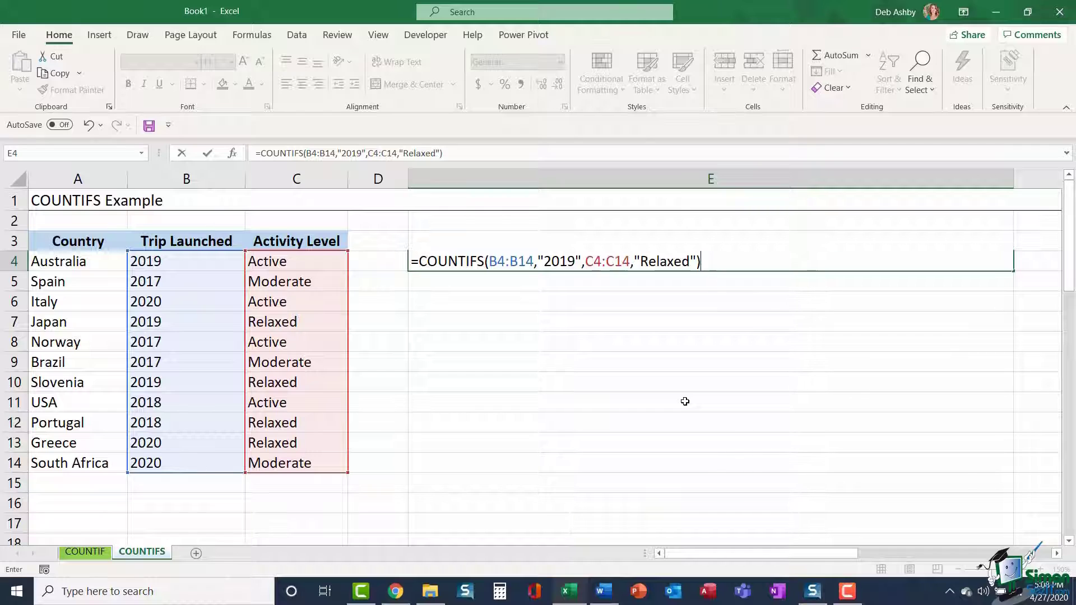
key(Return)
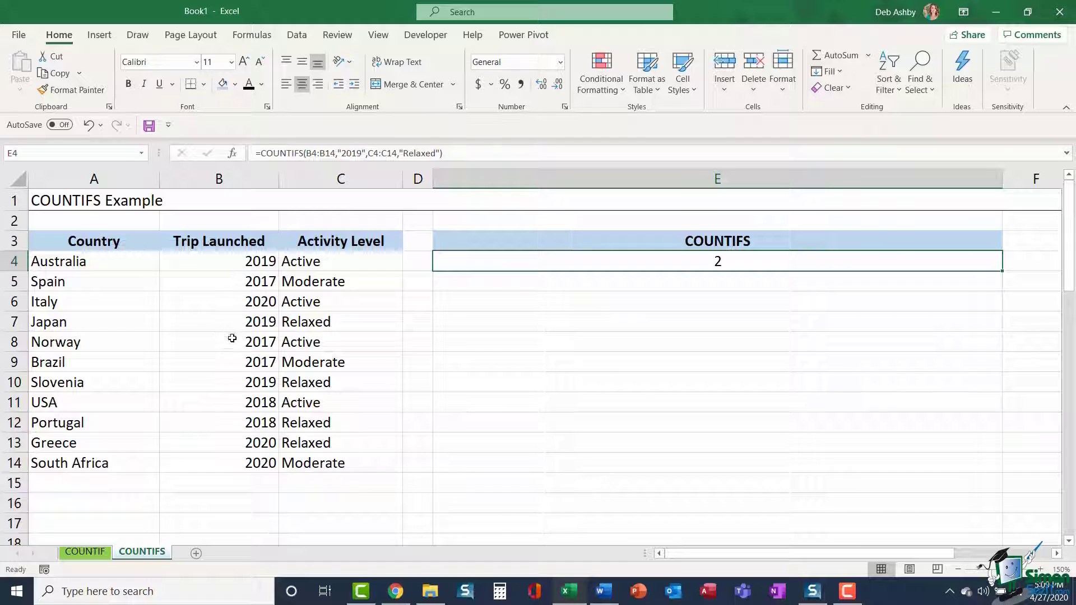
click(100, 324)
key(shift+Right)
key(shift+Right)
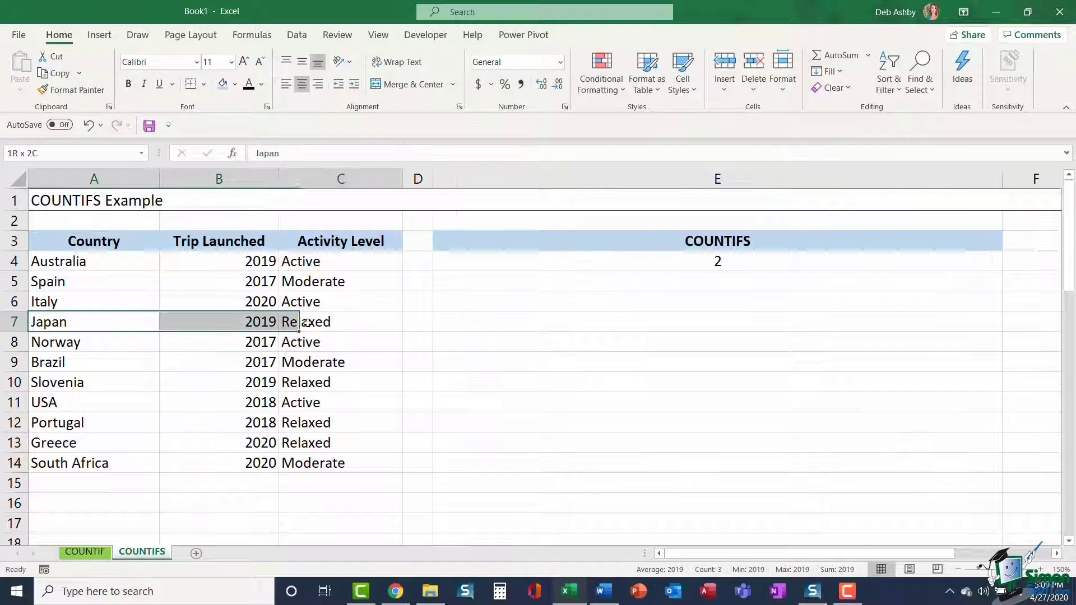
ctrl+drag(73, 384, 336, 382)
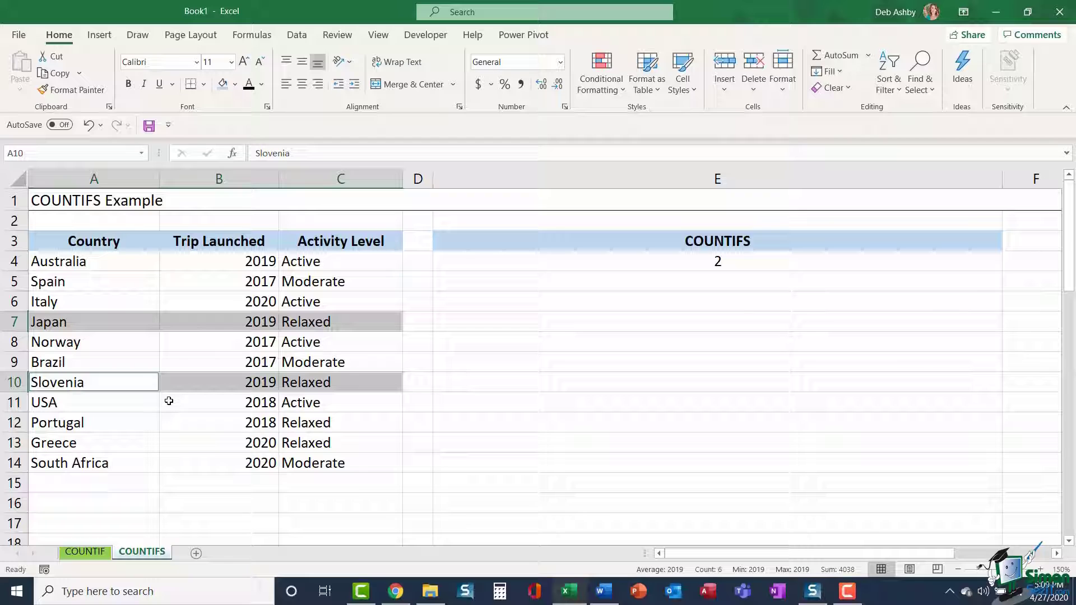
click(547, 348)
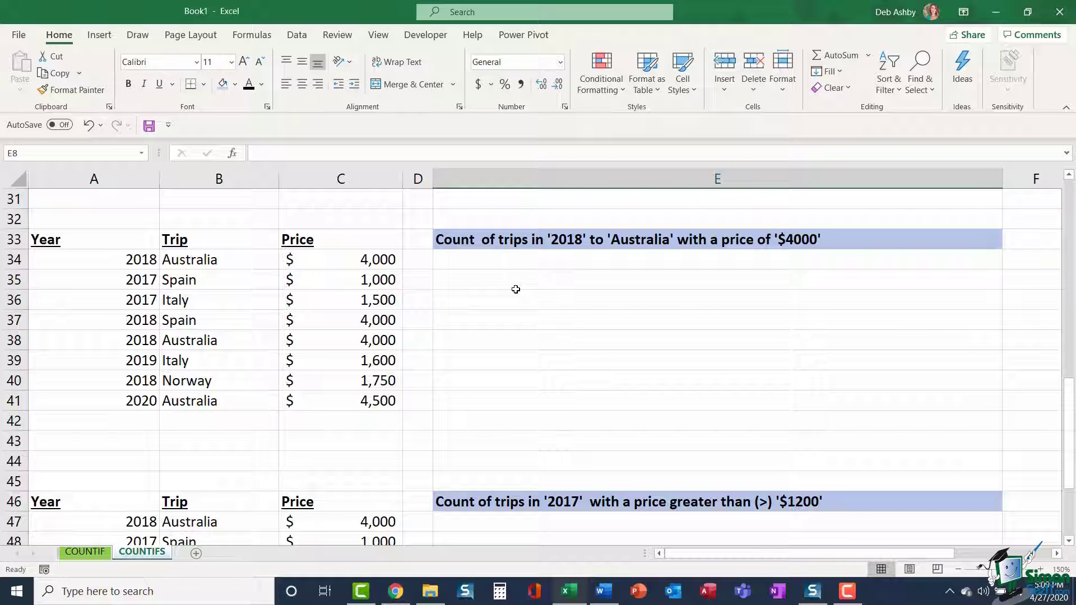
Begin =COUNTIFS(A34:A41,"2018", in cell E34.
click(478, 260)
text(=C)
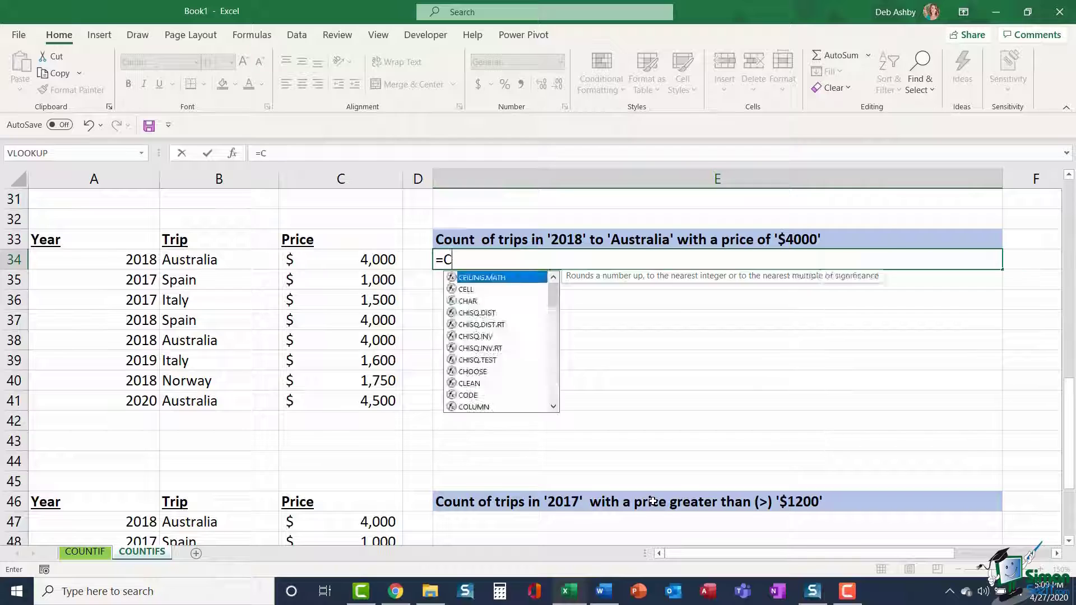
text(OUNTIFS()
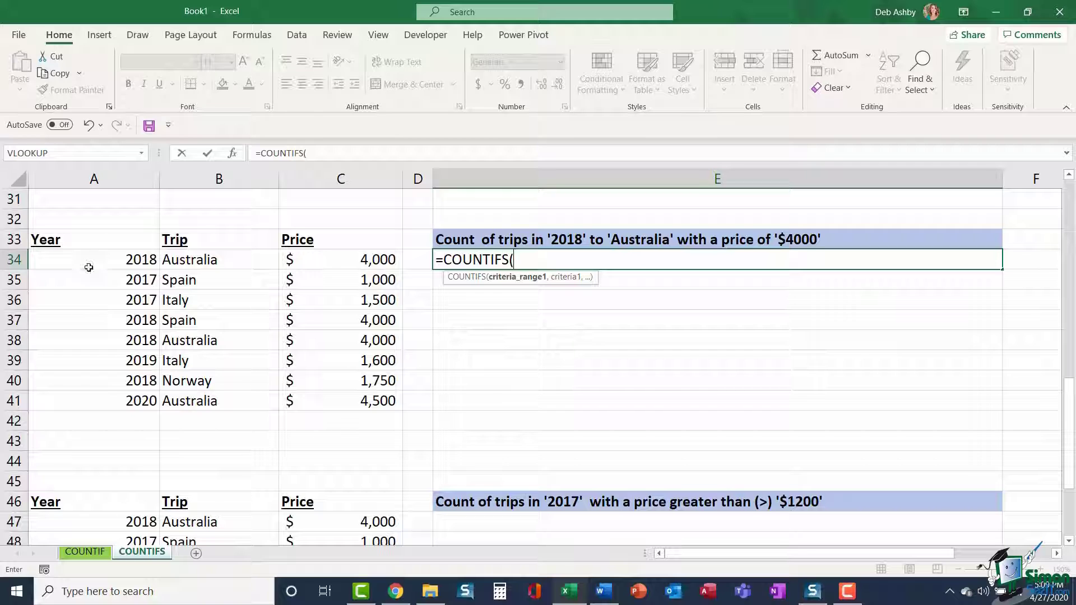
drag(87, 266, 92, 404)
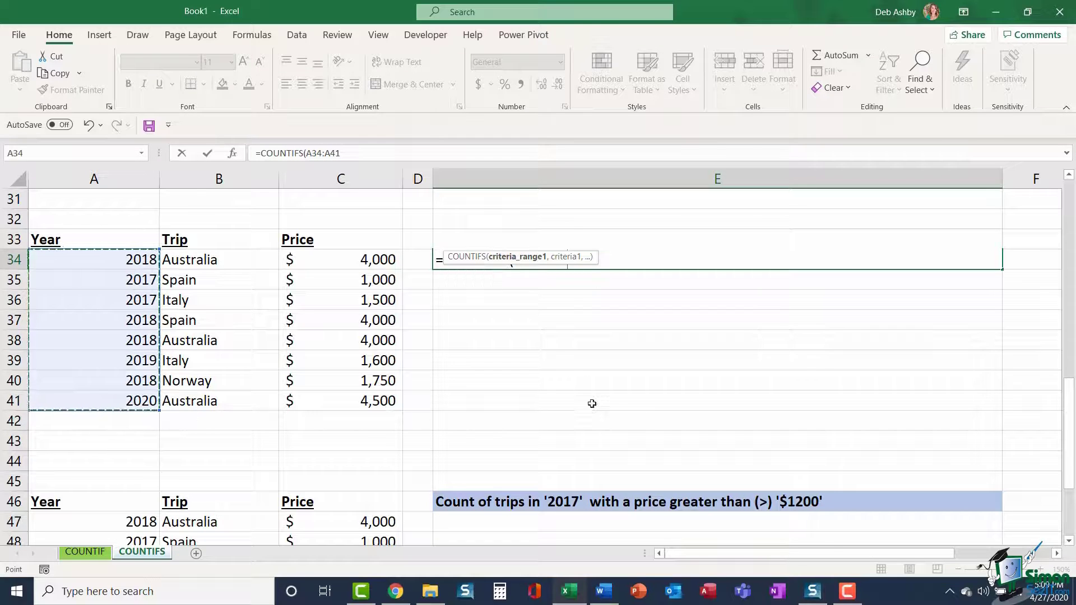
text(,)
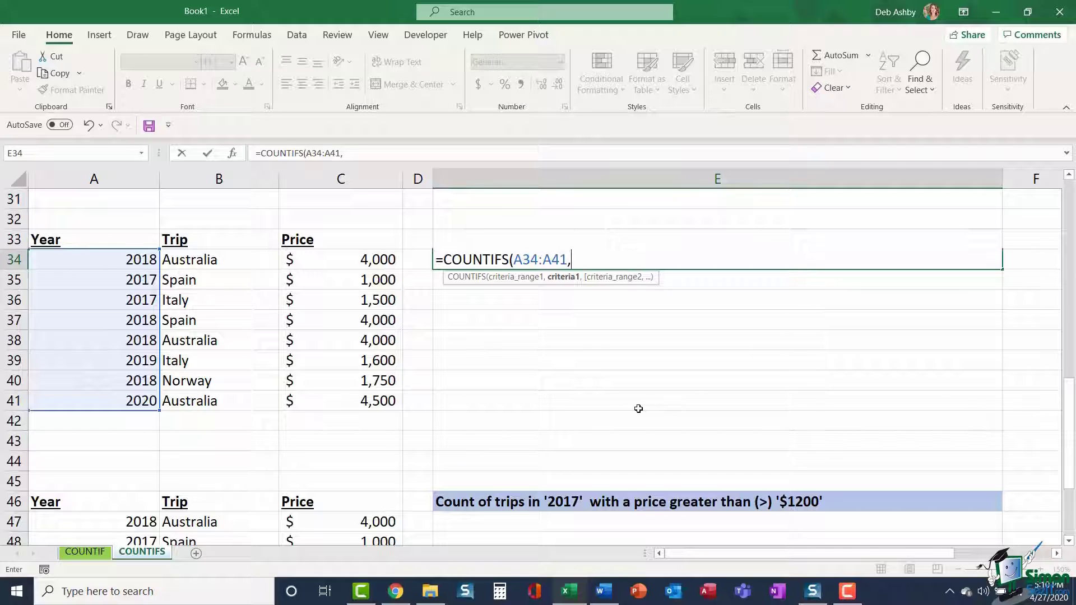
text("2018)
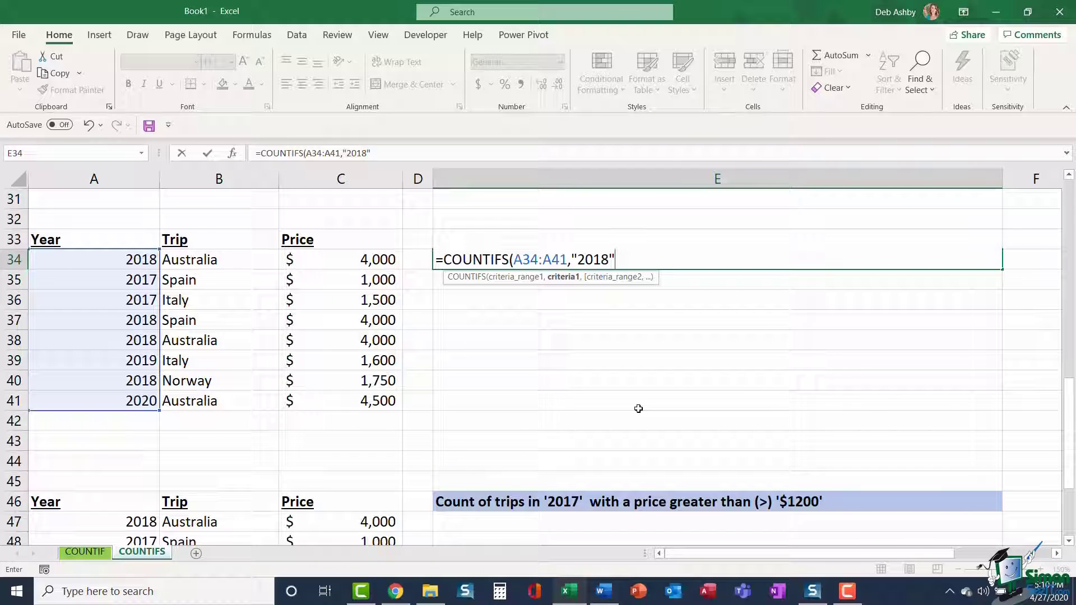
text(",)
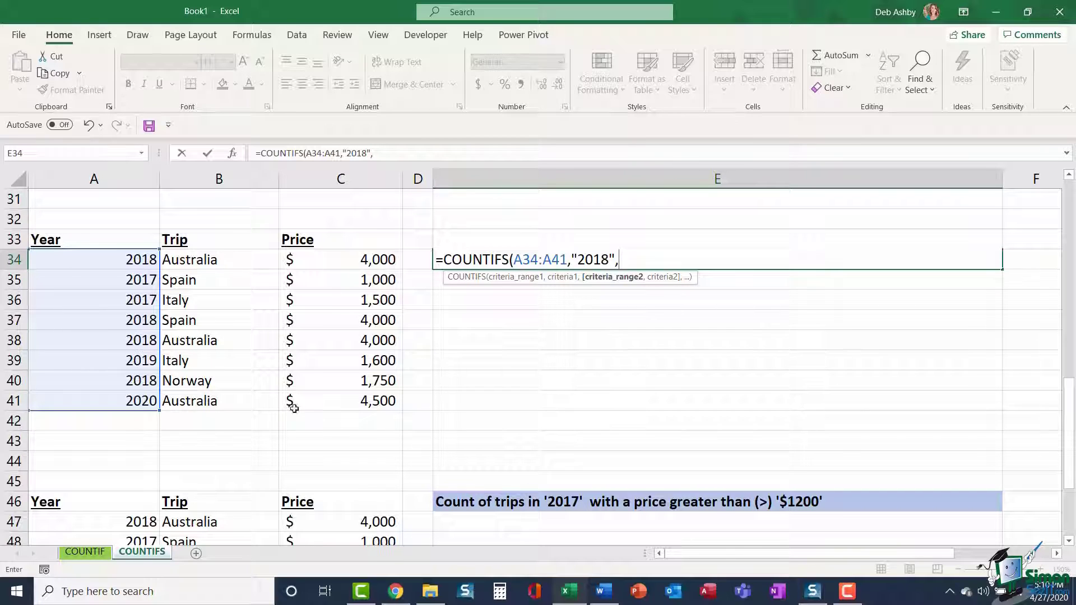
Add B34:B41 equal to "Australia" and C34:C41 equal to "=4000" as further conditions.
drag(217, 261, 216, 402)
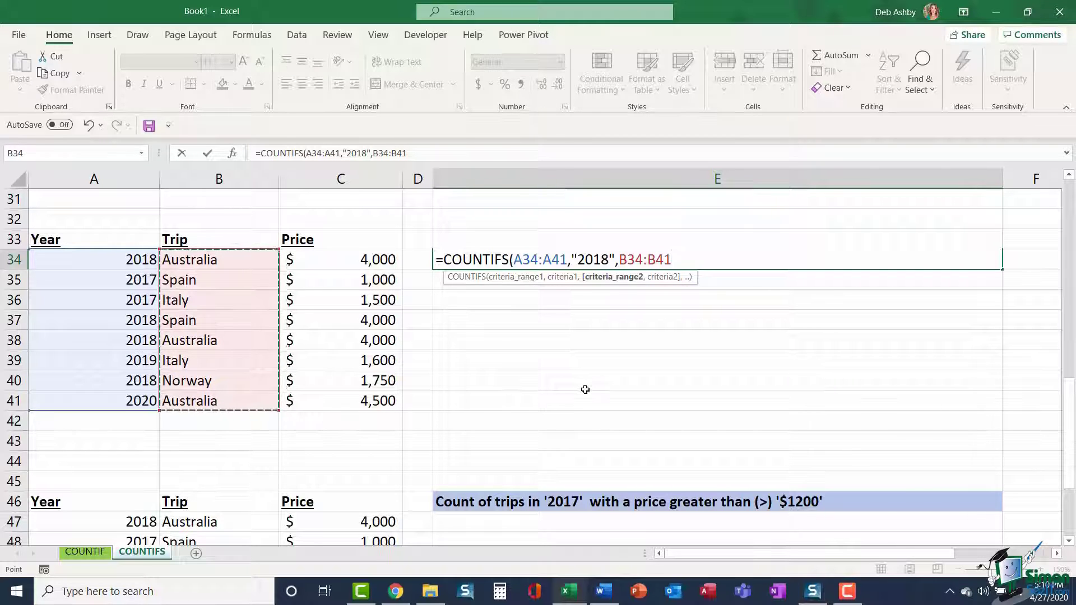
text(,)
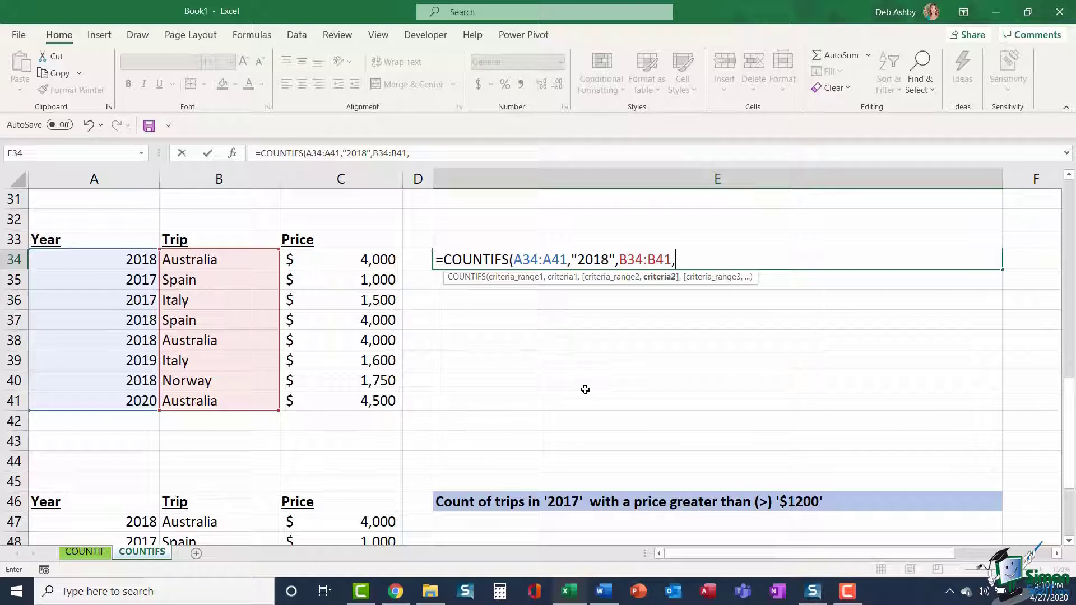
text("Australia)
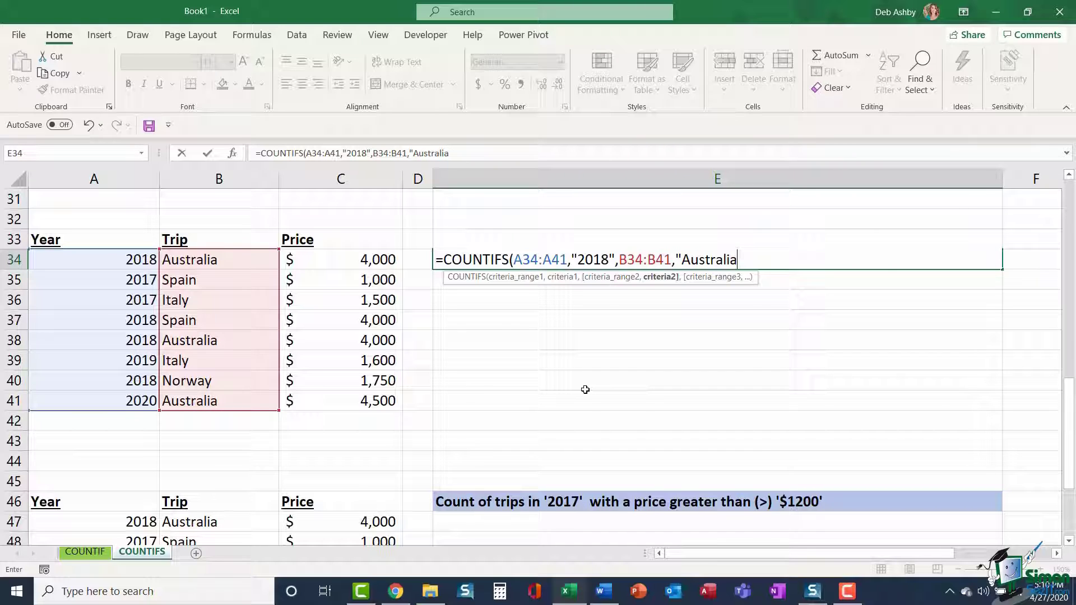
text(",)
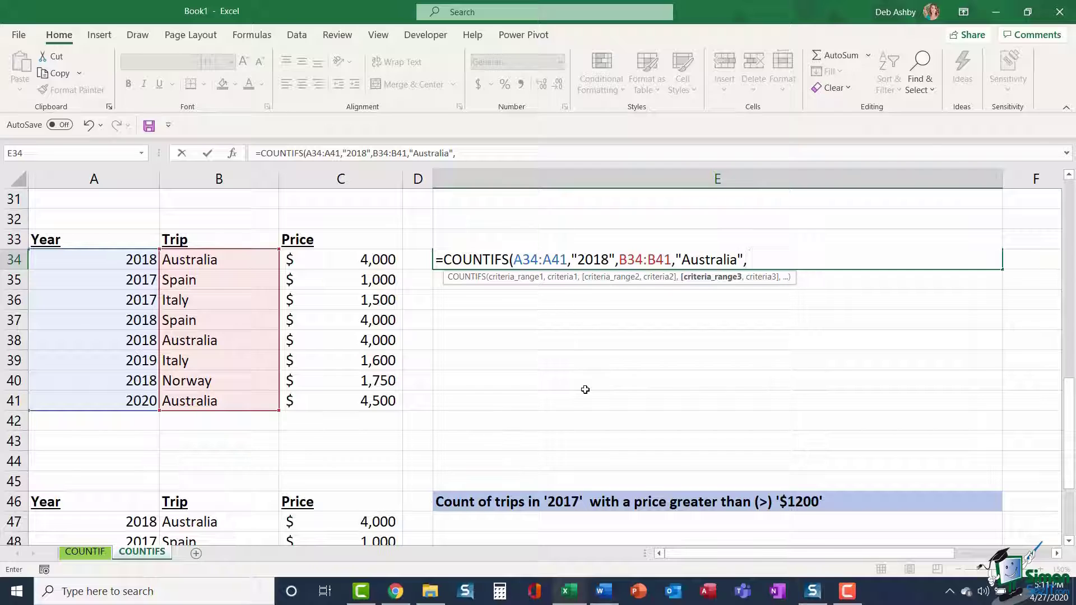
drag(346, 259, 354, 404)
text(,")
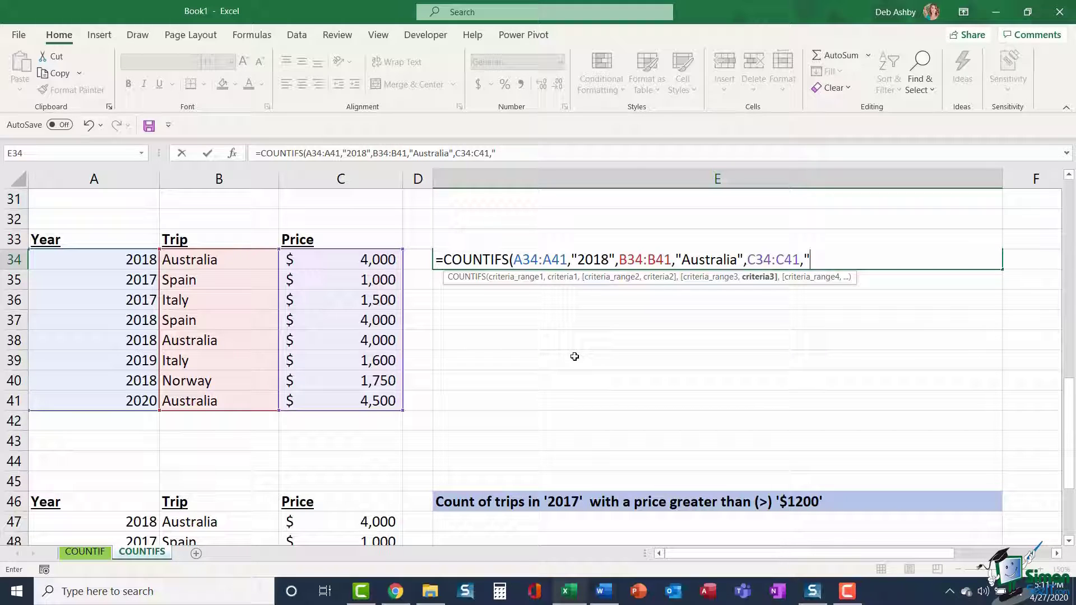
text(=400)
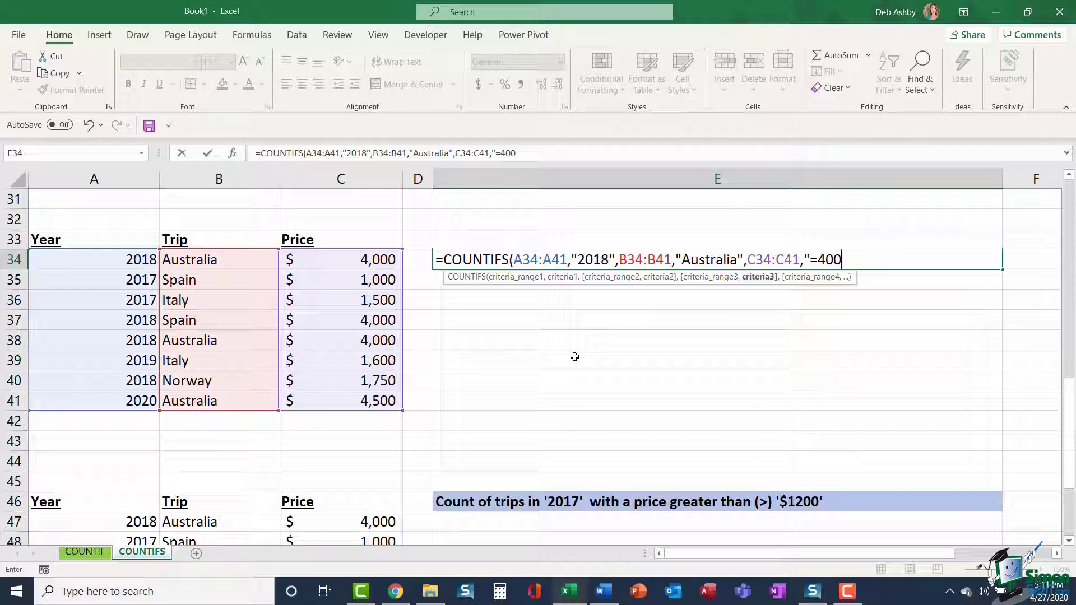
text(0"))
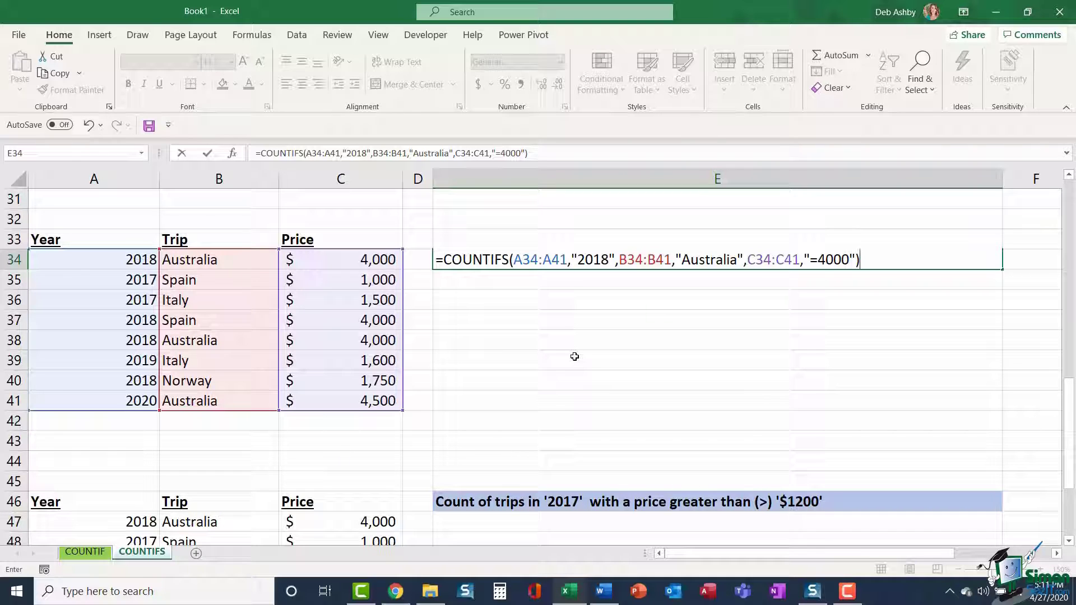
Commit the E34 formula, returning 2, and highlight the matching rows 34 and 38.
key(Return)
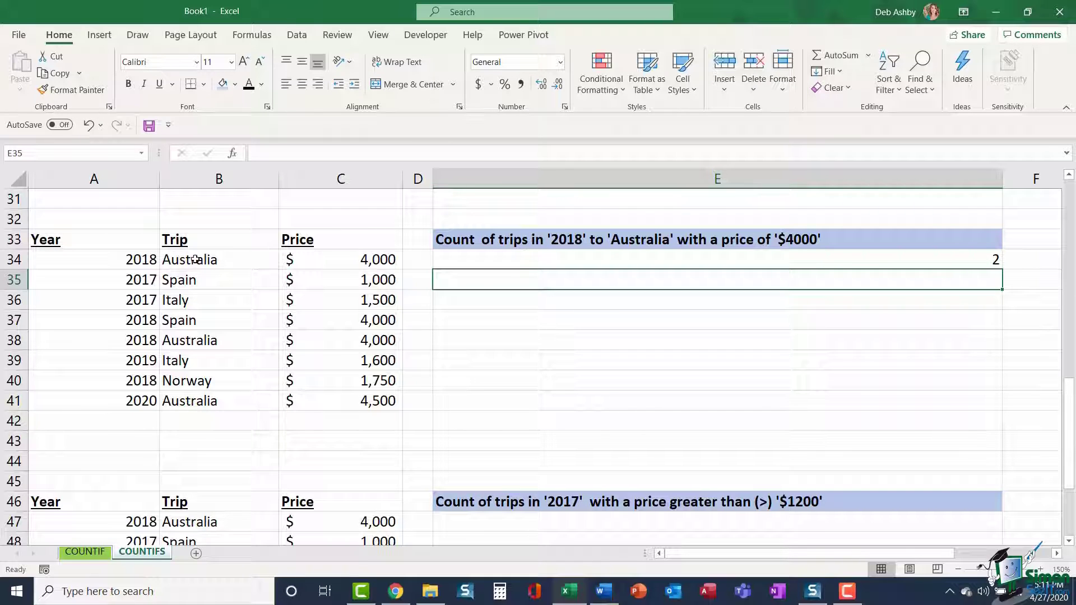
drag(101, 263, 352, 263)
ctrl+drag(104, 341, 349, 341)
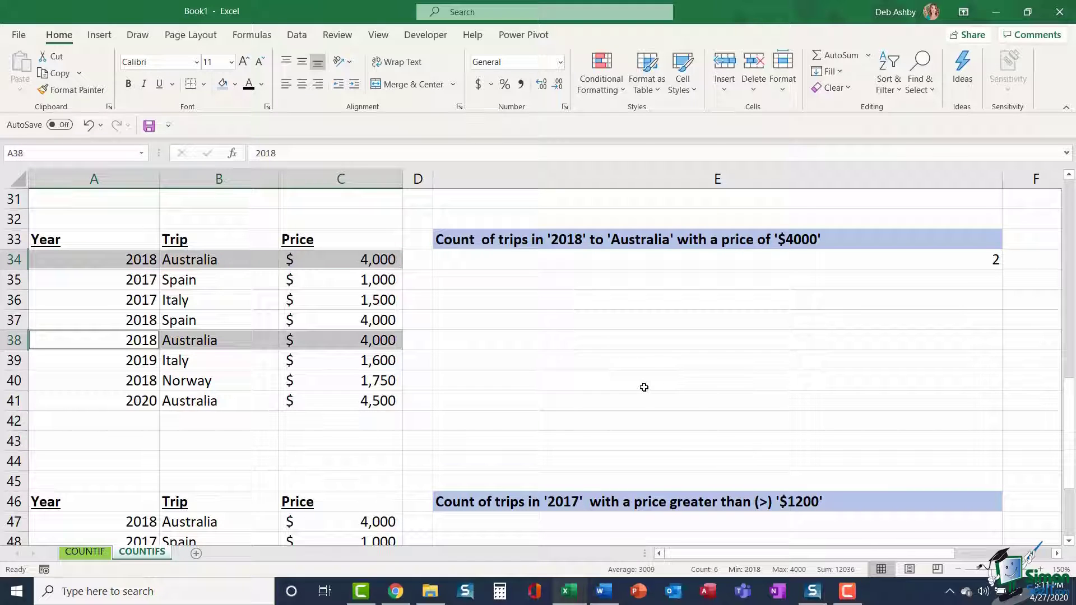
Clear the highlight and scroll to the 2017 price-over-$1200 question.
click(631, 353)
scroll(631, 353, down, 5)
scroll(632, 354, up, 1)
scroll(632, 353, up, 1)
scroll(633, 352, down, 1)
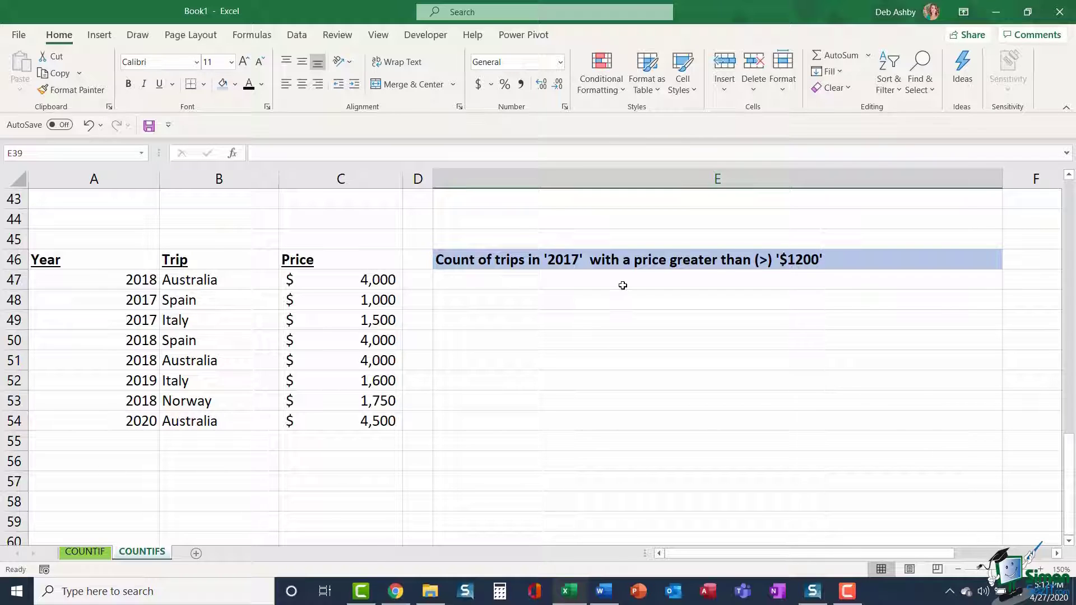
Insert the COUNTIFS function into E47 through the Insert Function search.
click(569, 283)
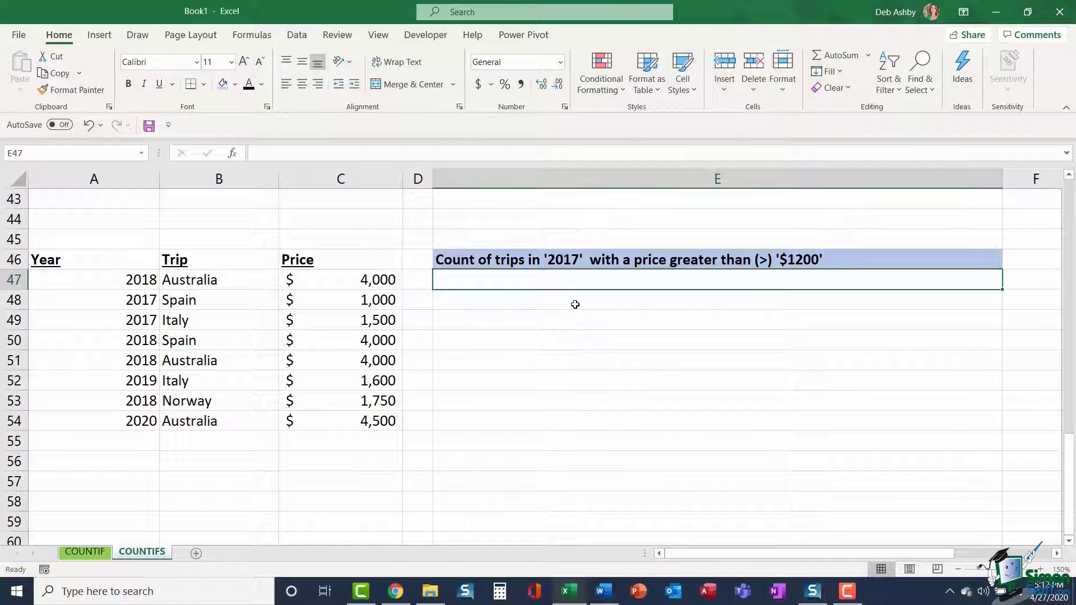
click(233, 155)
text(COUNTIFS)
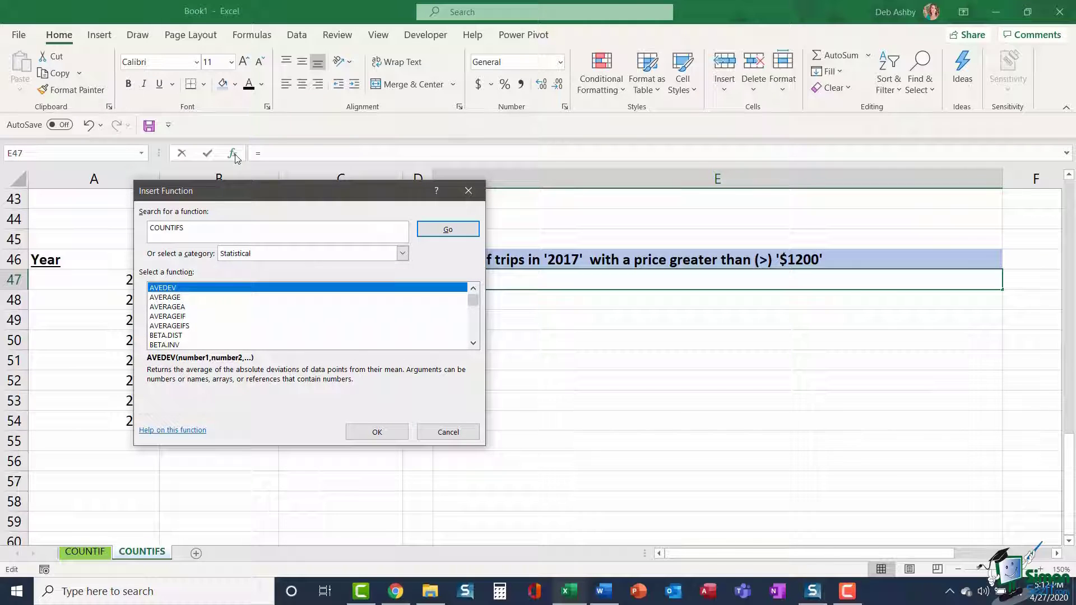
click(447, 230)
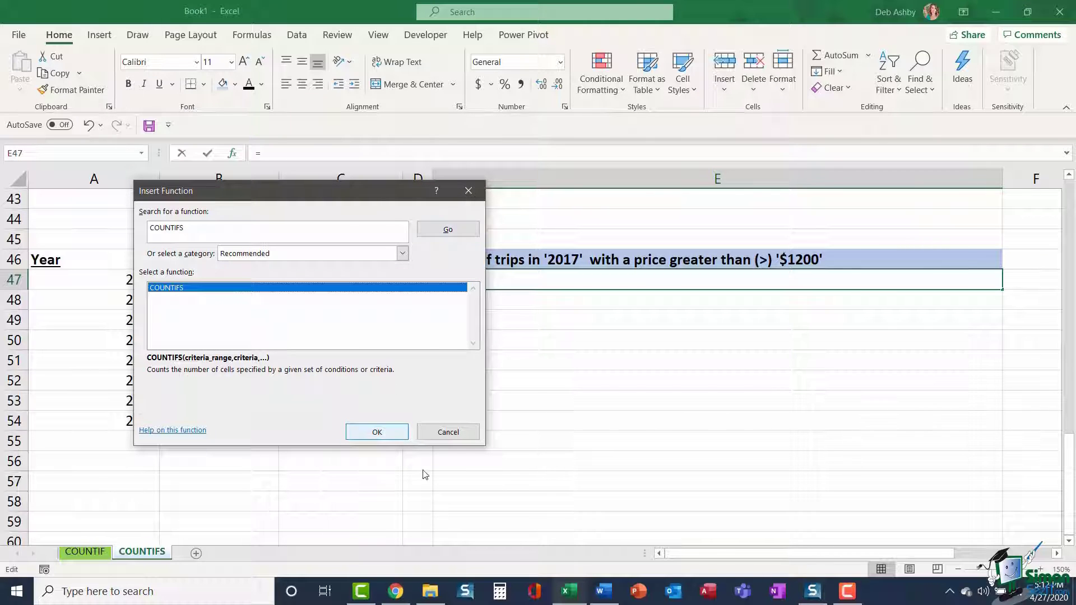
click(375, 432)
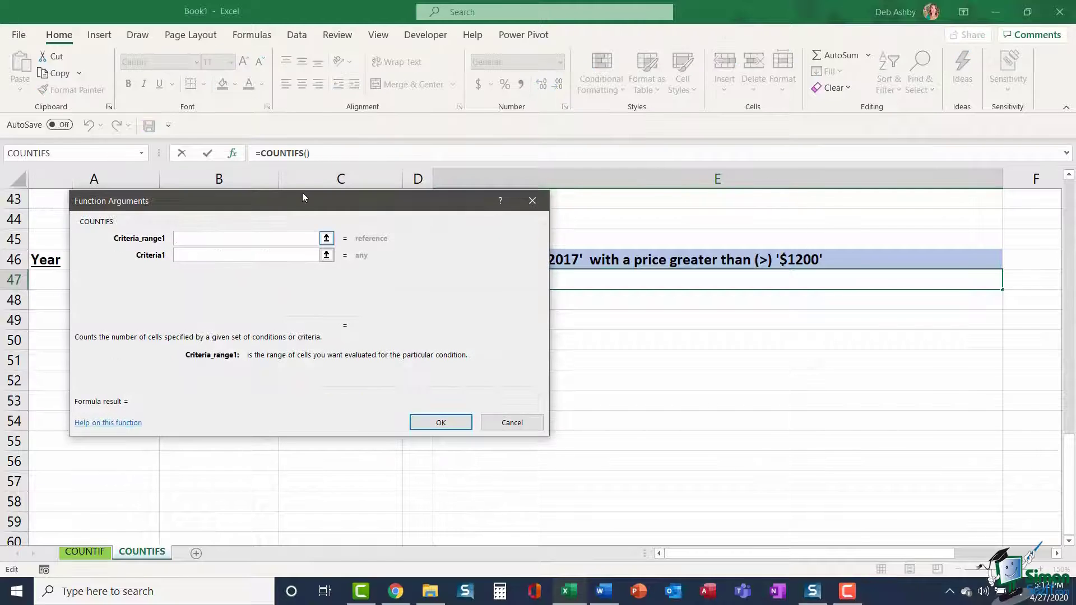
Set the first condition to Year cells A47:A54 equal to 2017.
drag(302, 193, 781, 307)
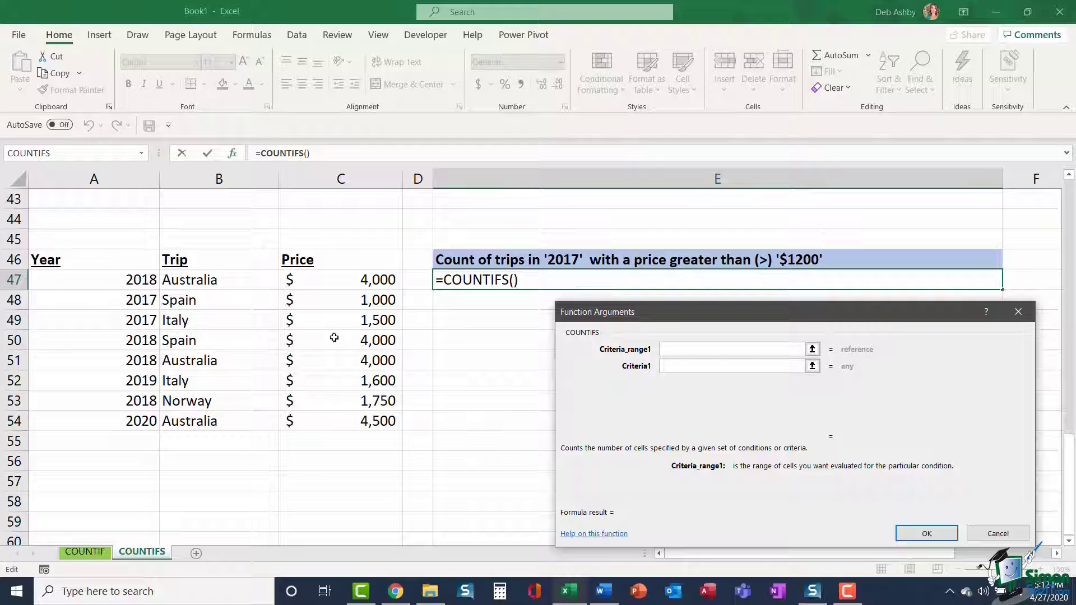
drag(133, 282, 130, 419)
click(679, 367)
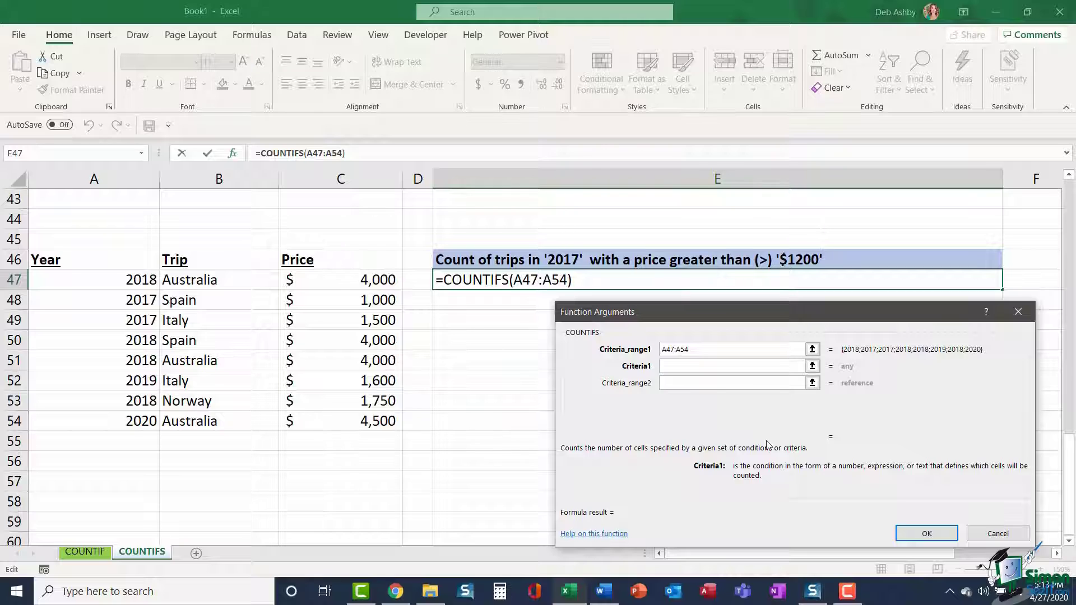
text(2017)
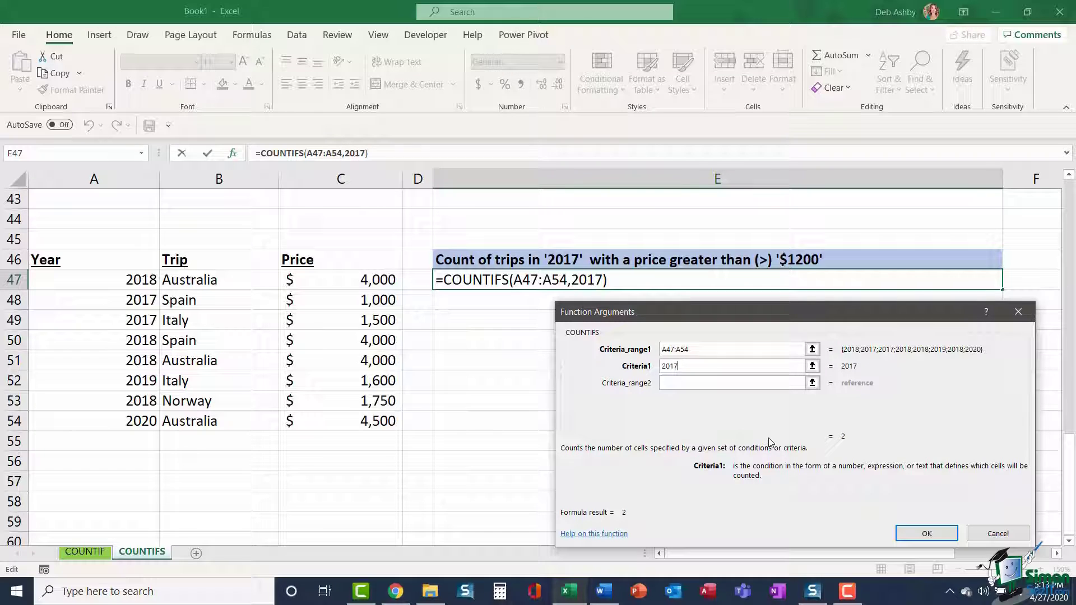
key(Tab)
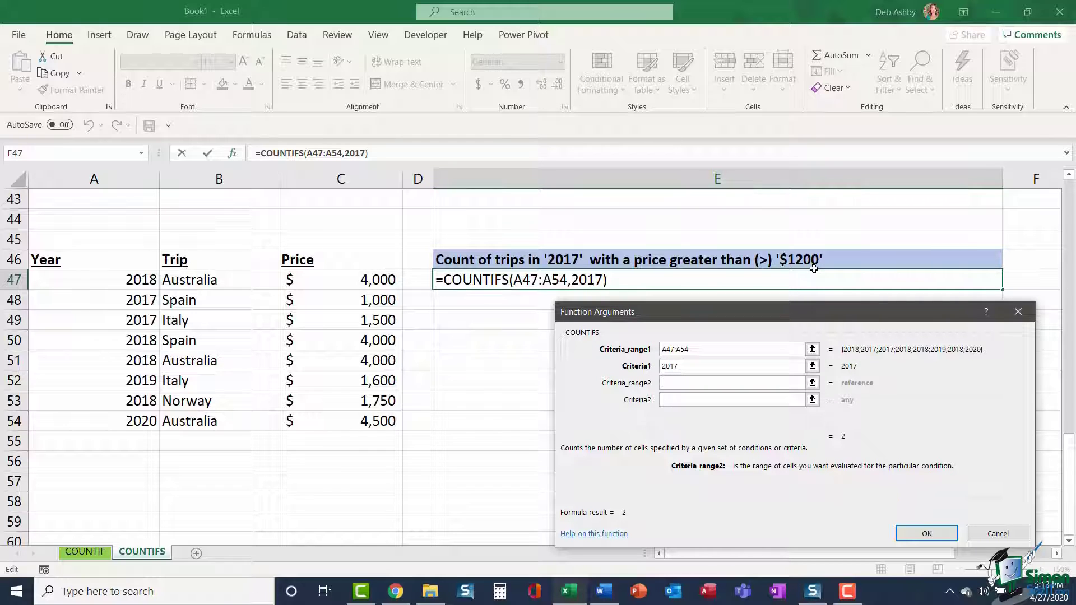
Add Price cells C47:C54 with ">1200" as the second condition and confirm the formula.
drag(348, 279, 353, 424)
key(Tab)
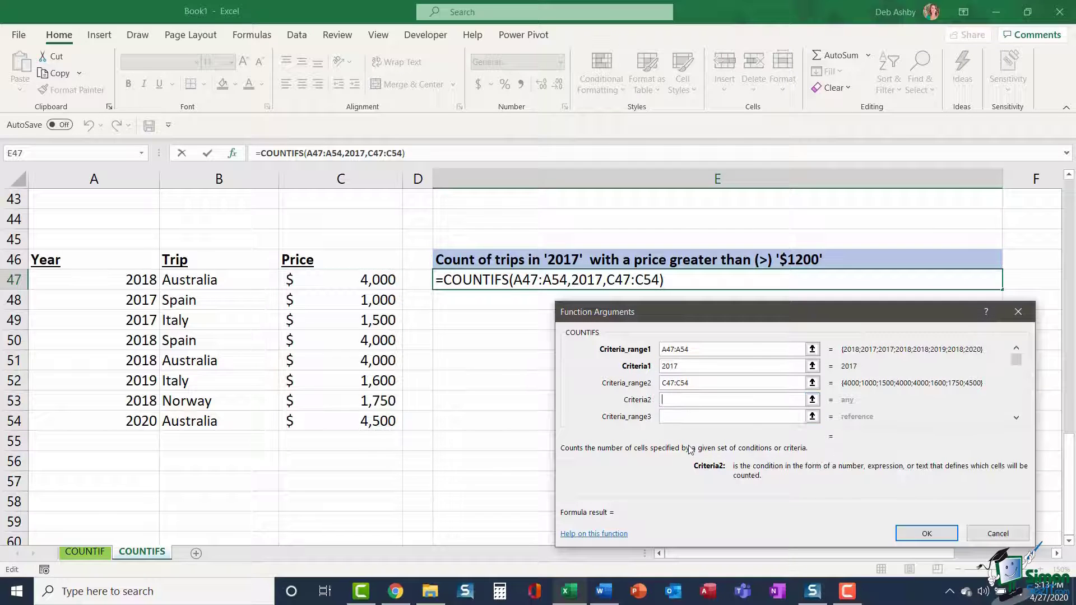
text(>1200)
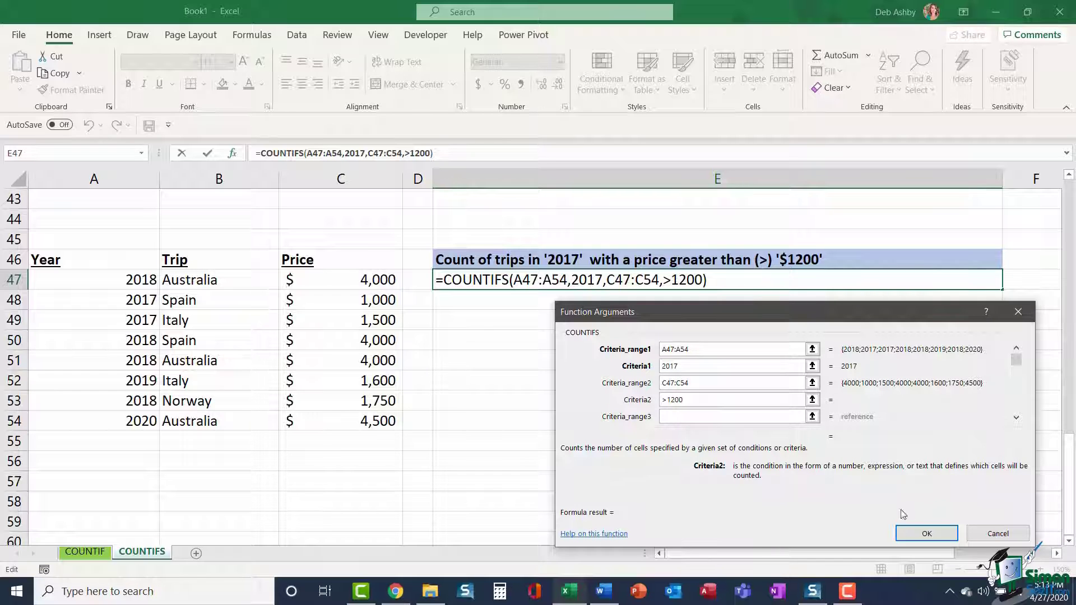
click(928, 535)
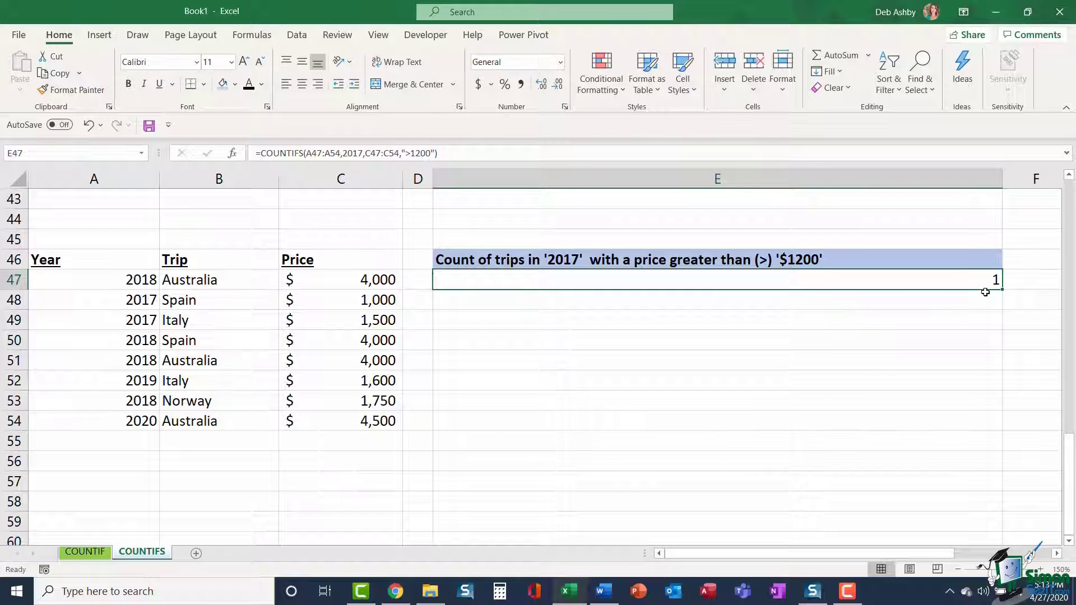
click(42, 301)
drag(182, 301, 349, 317)
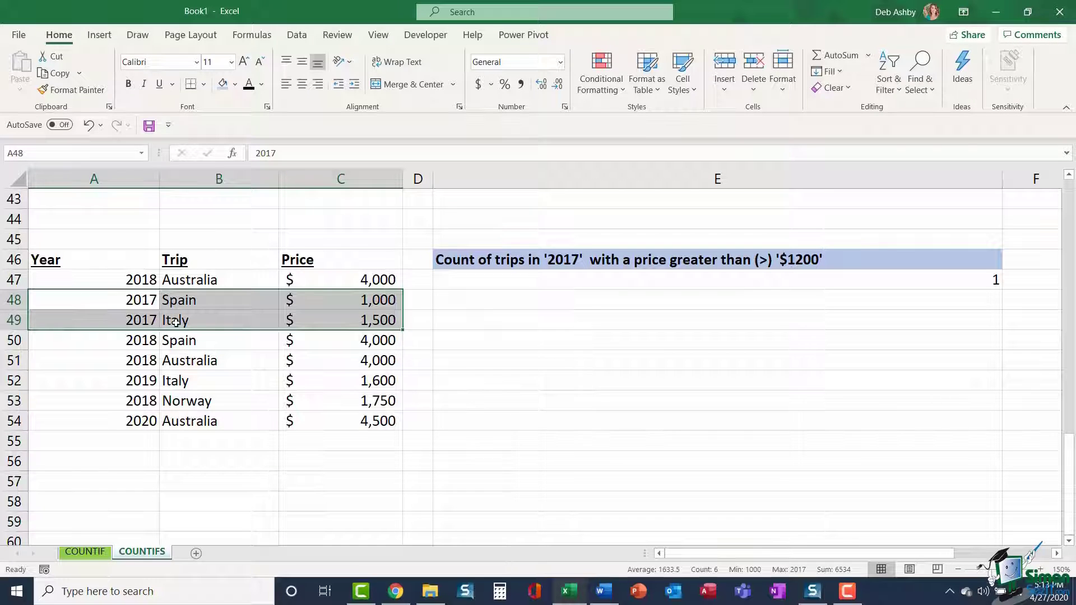
drag(58, 326, 370, 318)
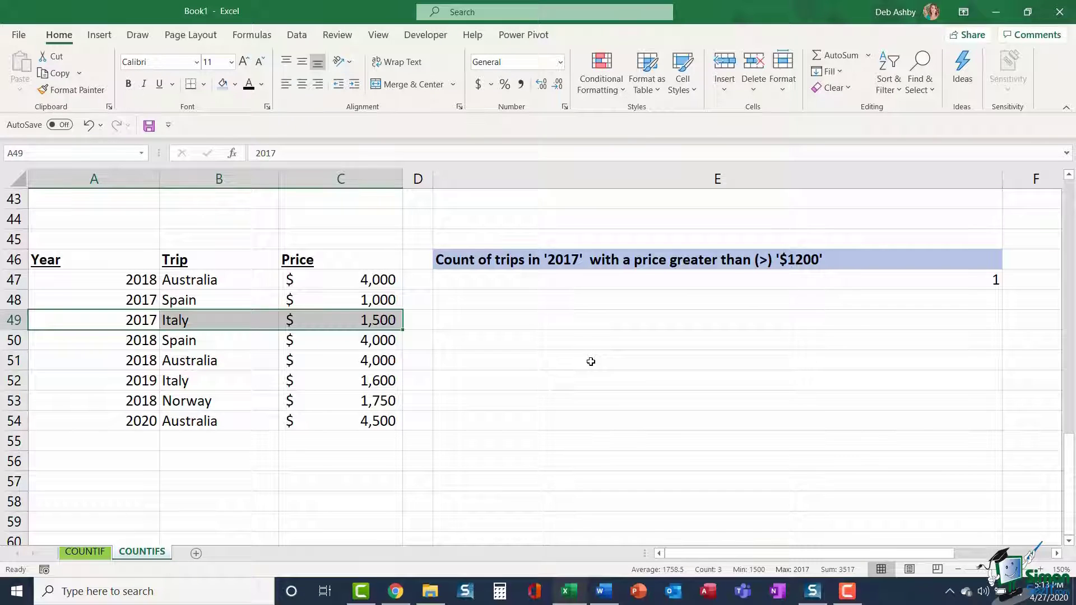
click(324, 276)
drag(323, 323, 315, 401)
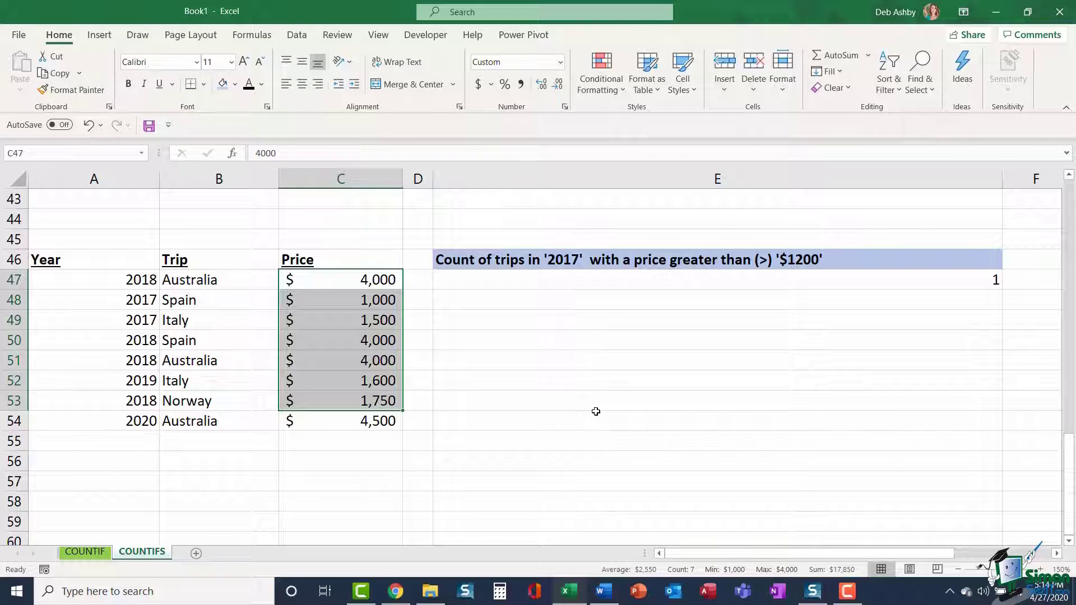
click(596, 281)
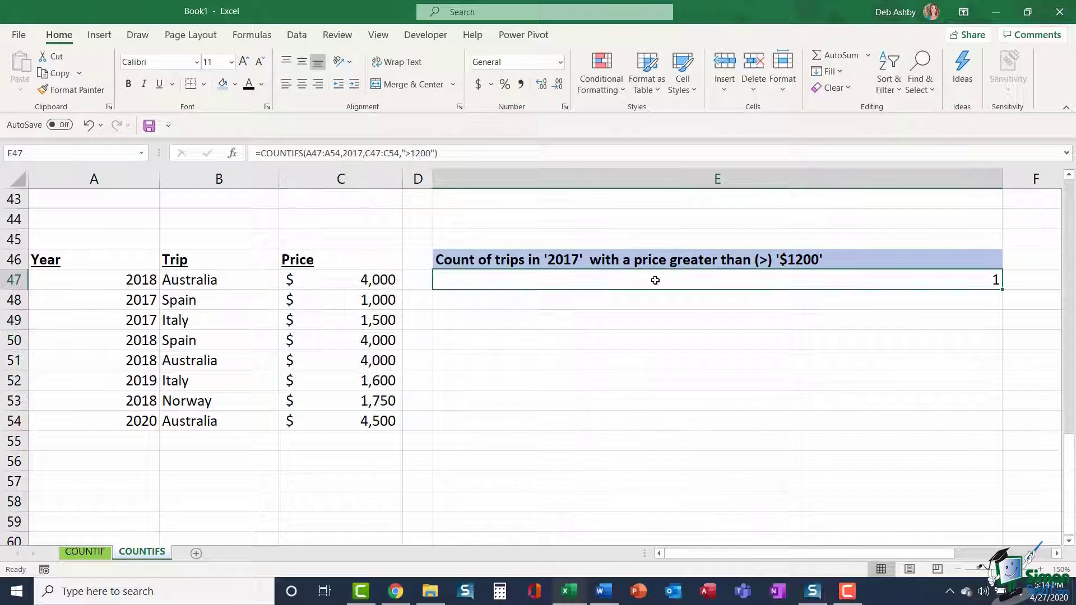
double_click(655, 281)
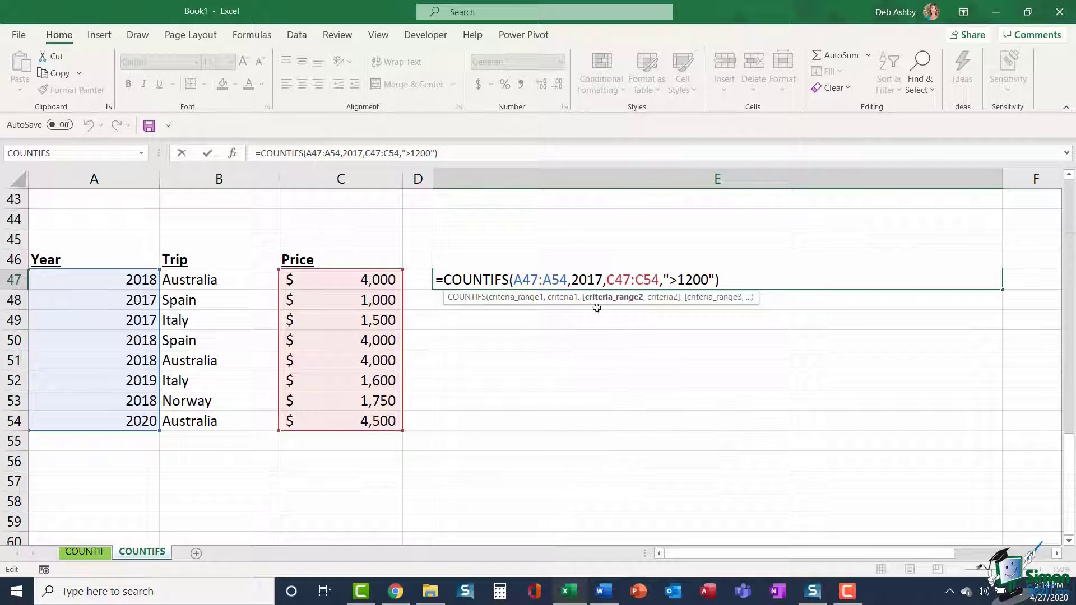
click(512, 280)
click(651, 282)
key(Return)
Name the year cells A47:A54 'Year' via the Name Box.
click(569, 358)
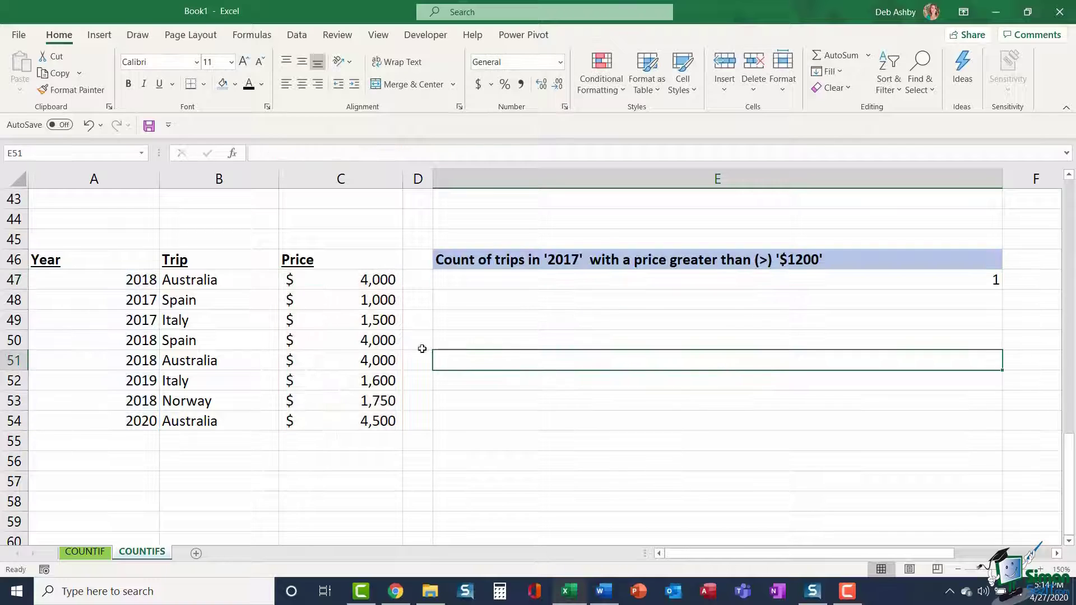
drag(108, 280, 101, 413)
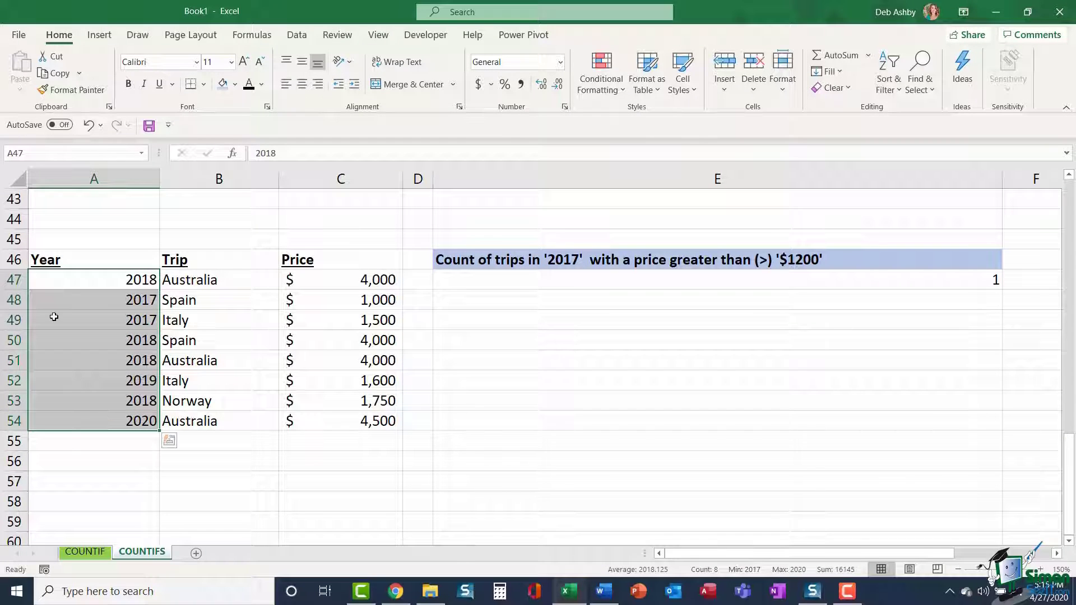
click(76, 154)
text(Year)
key(Return)
Name the price cells C47:C54 'Price' via the Name Box.
drag(347, 278, 347, 421)
click(29, 151)
text(Price)
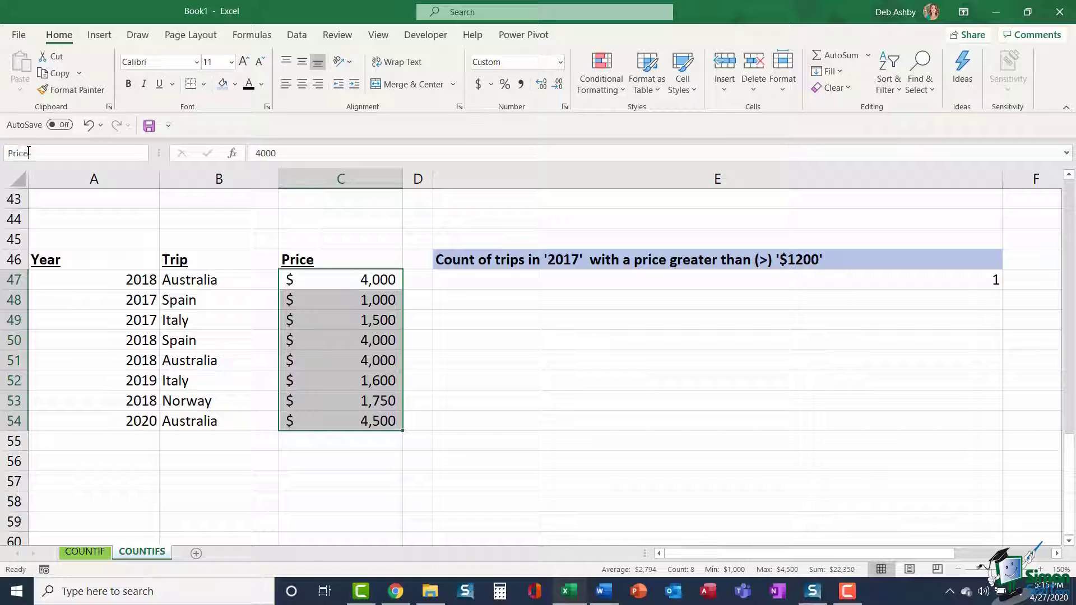
key(Return)
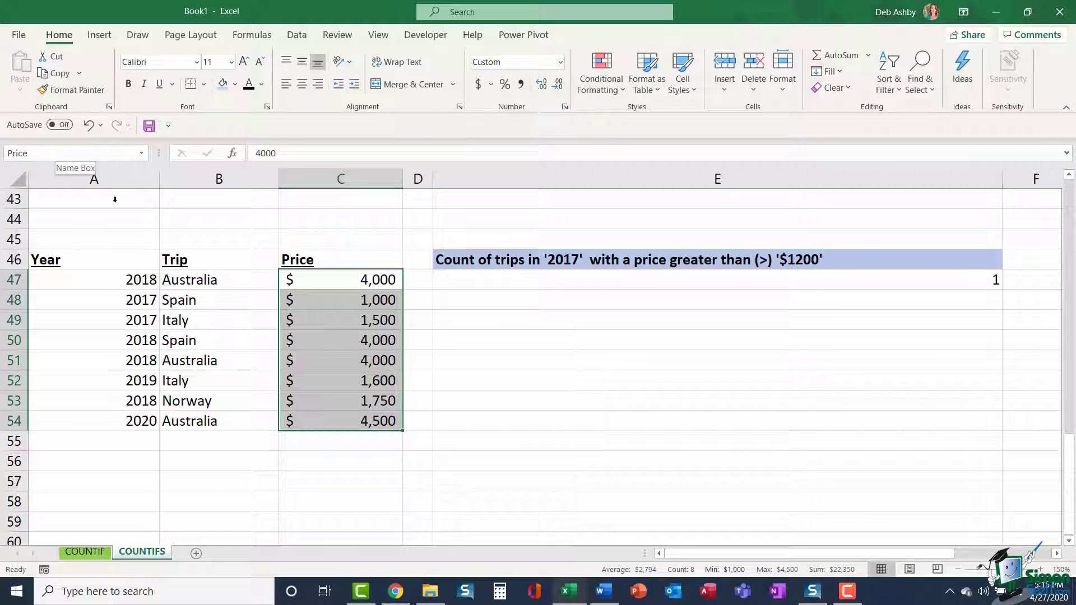
In the E47 COUNTIFS formula, replace A47:A54 with Year and select the C47:C54 reference.
double_click(596, 284)
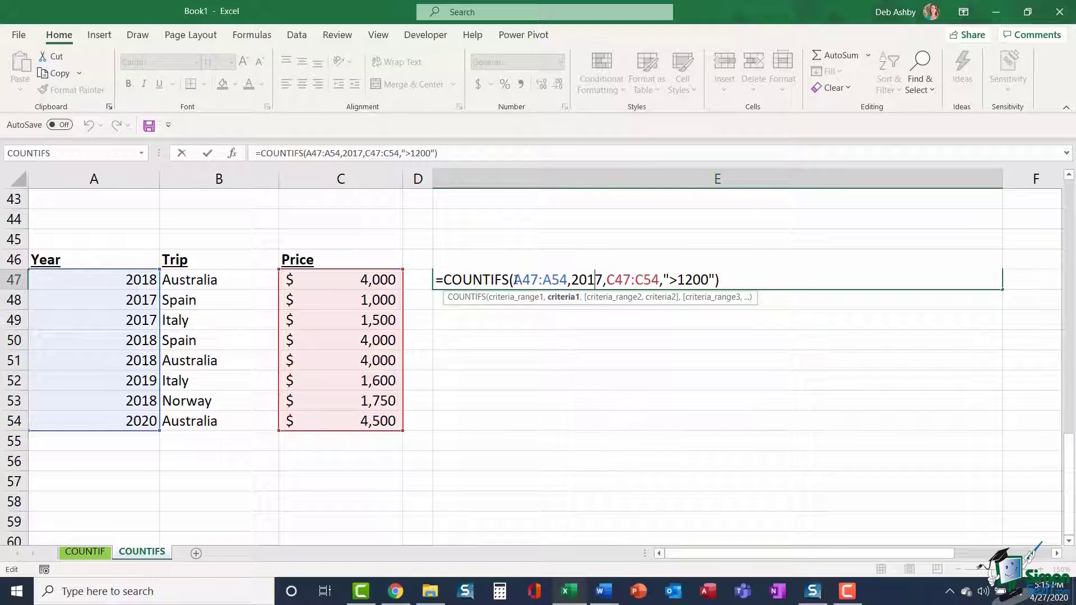
drag(514, 279, 567, 280)
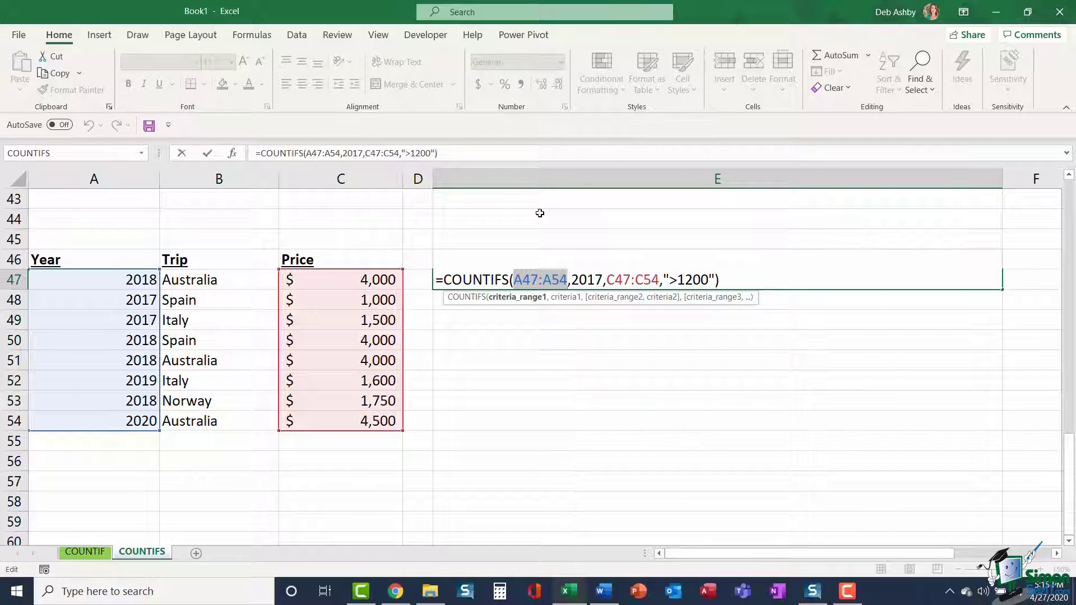
text(Year)
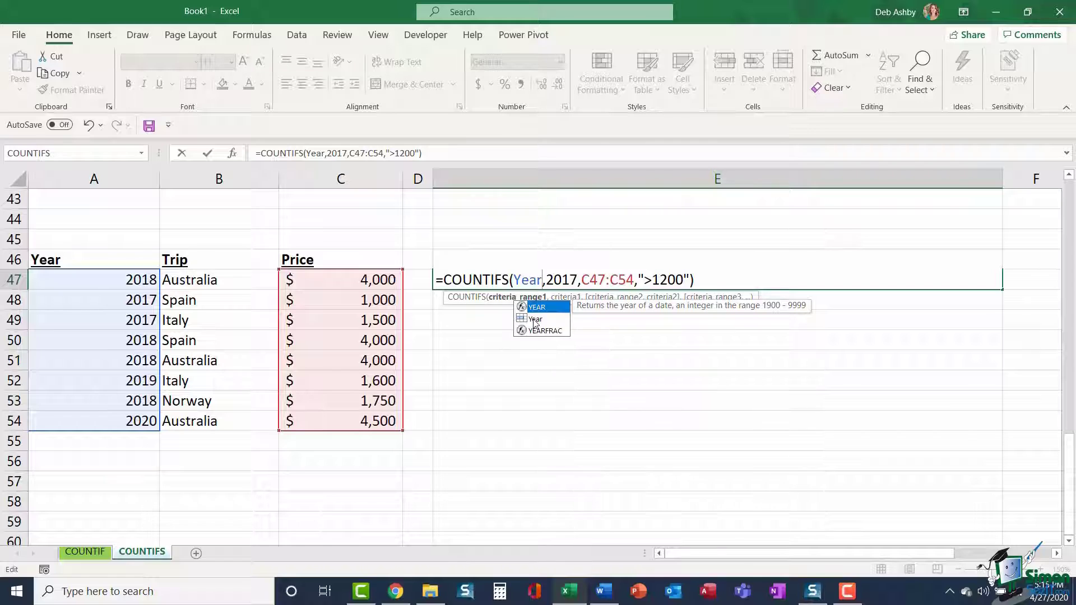
click(535, 320)
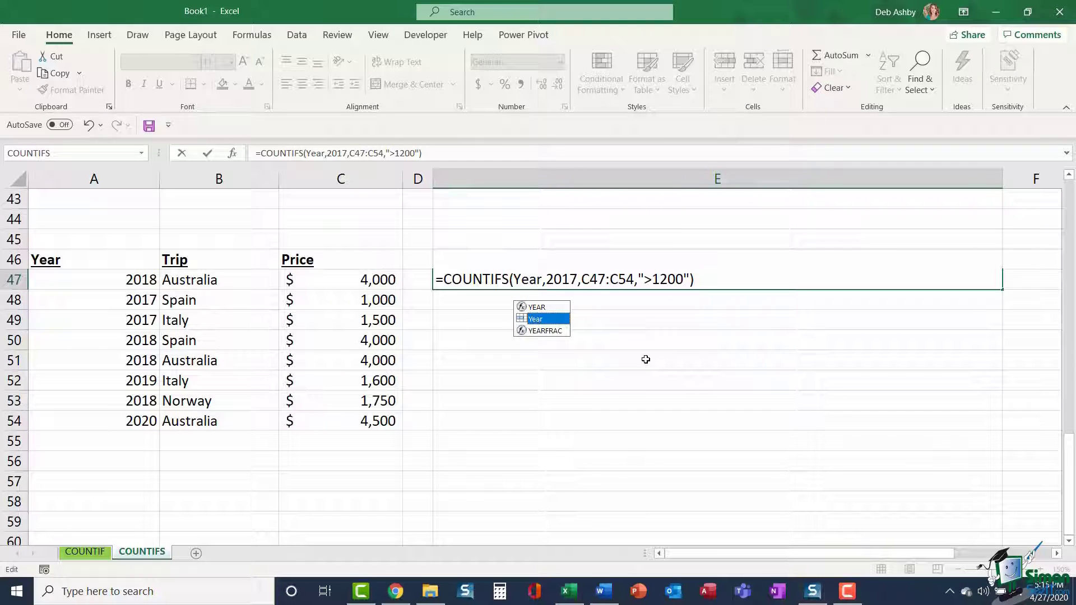
click(589, 279)
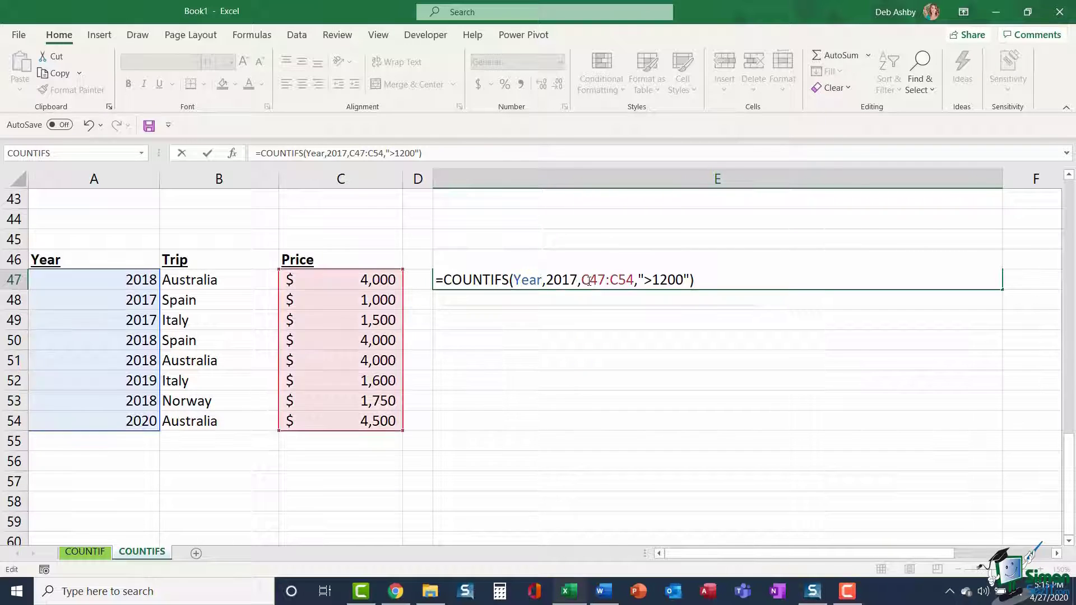
drag(583, 280, 634, 280)
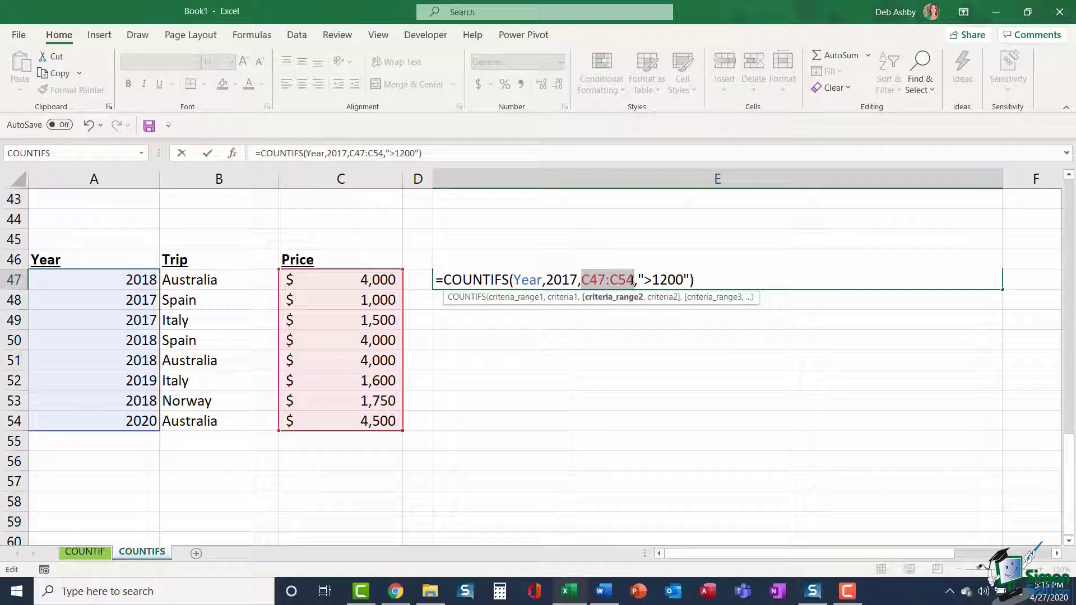
Paste the Price name over C47:C54 with F3 and commit =COUNTIFS(Year,2017,Price,">1200").
key(F3)
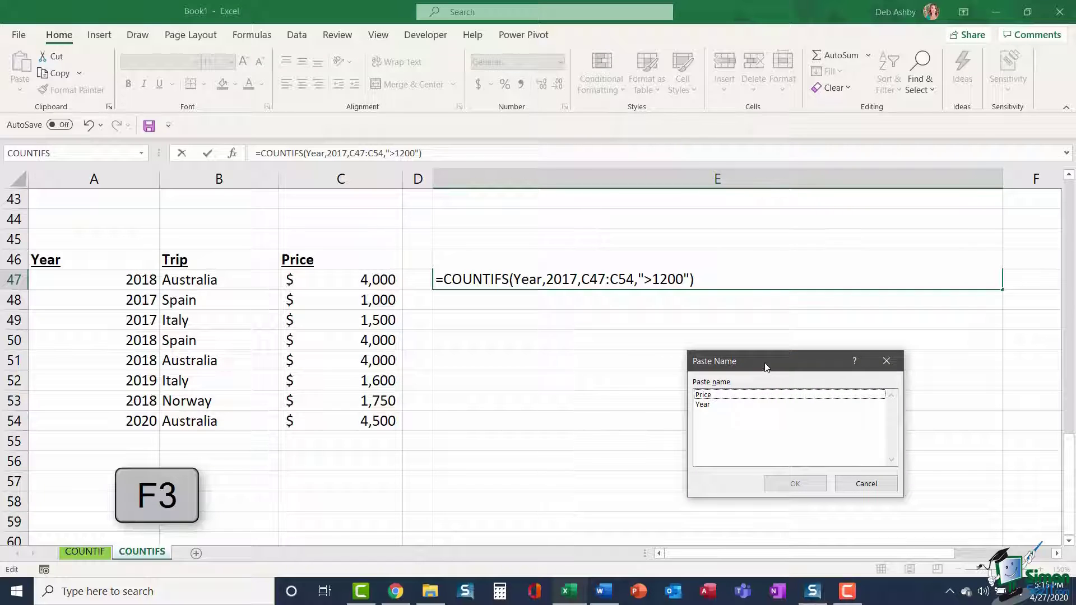
drag(765, 362, 748, 346)
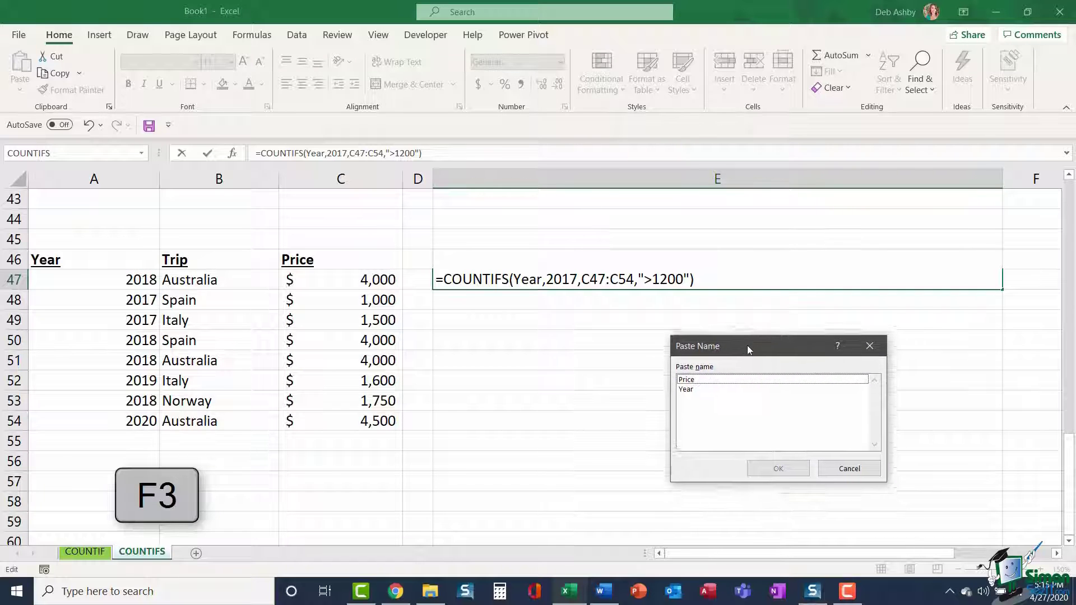
click(697, 379)
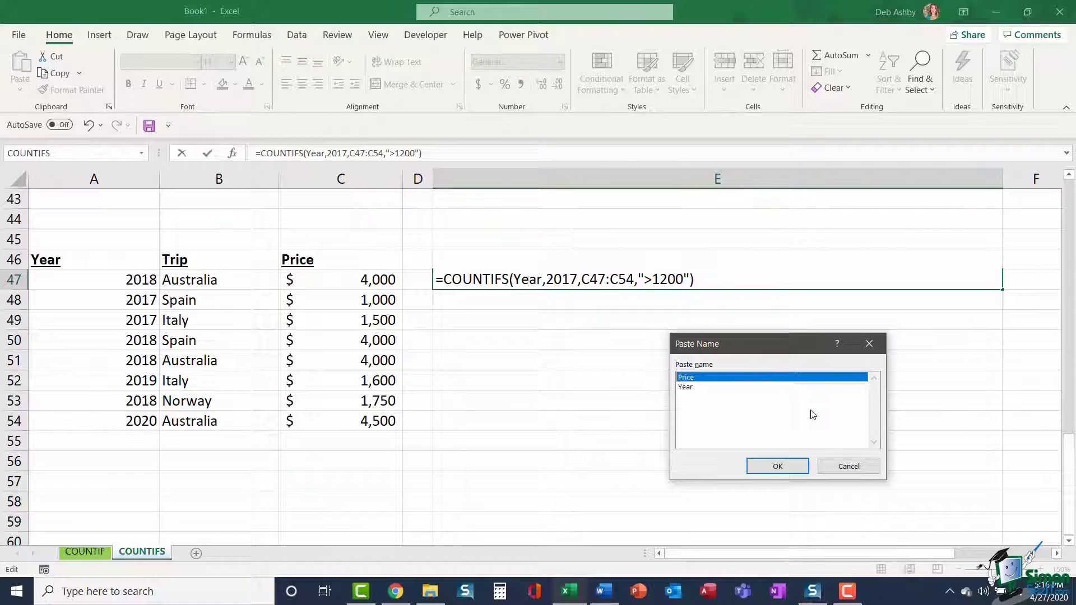
click(777, 470)
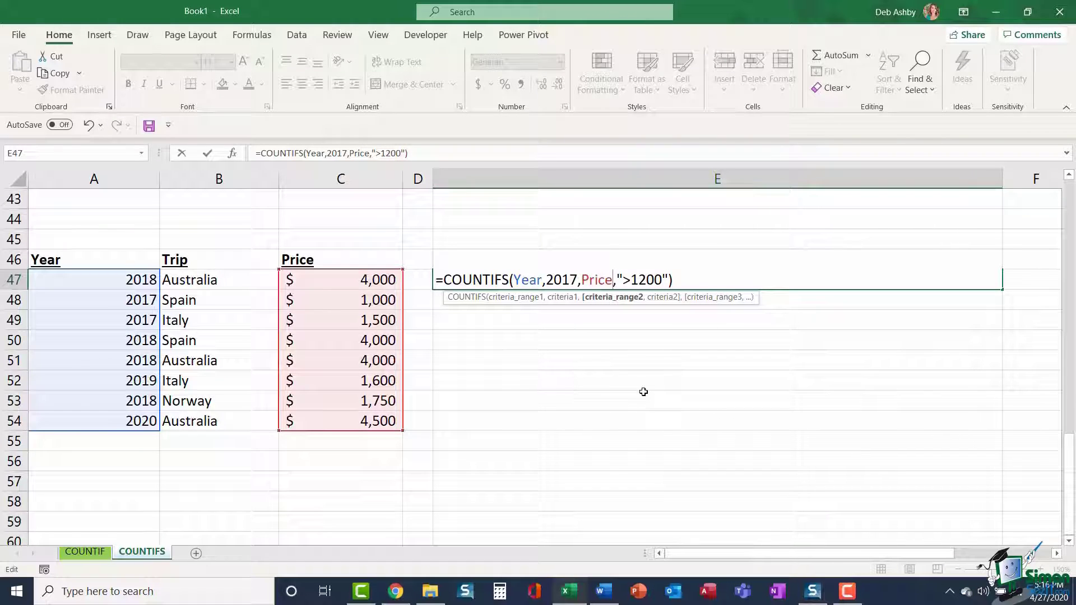
key(Return)
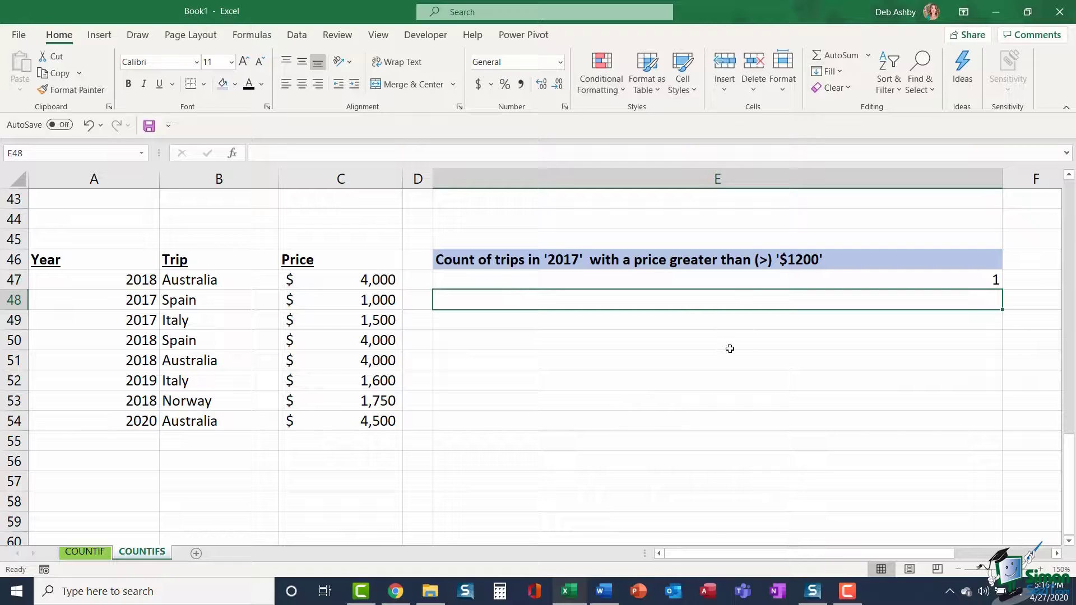
click(696, 283)
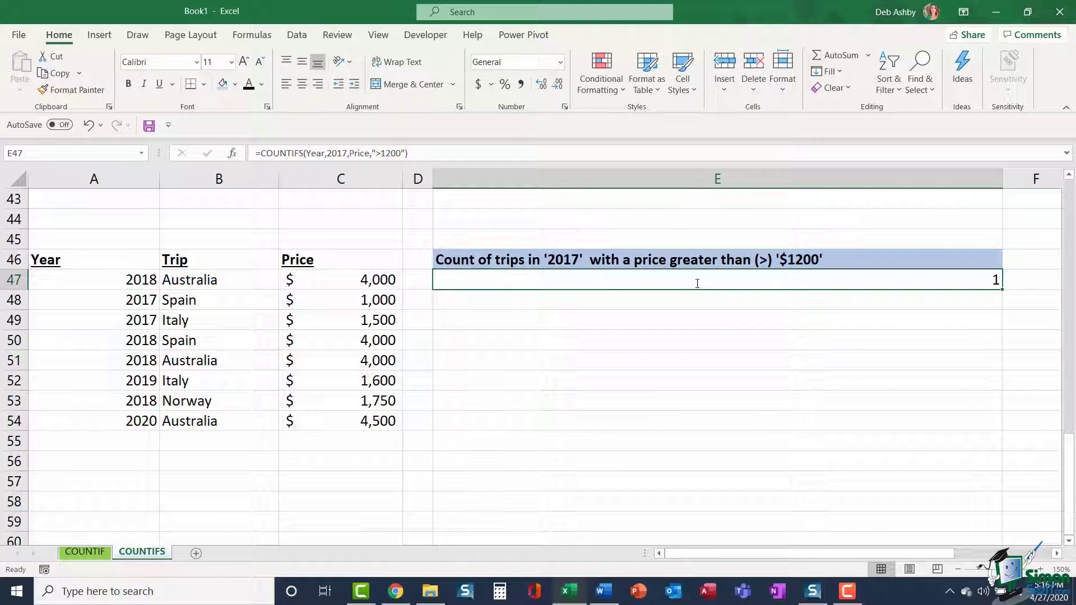
double_click(696, 283)
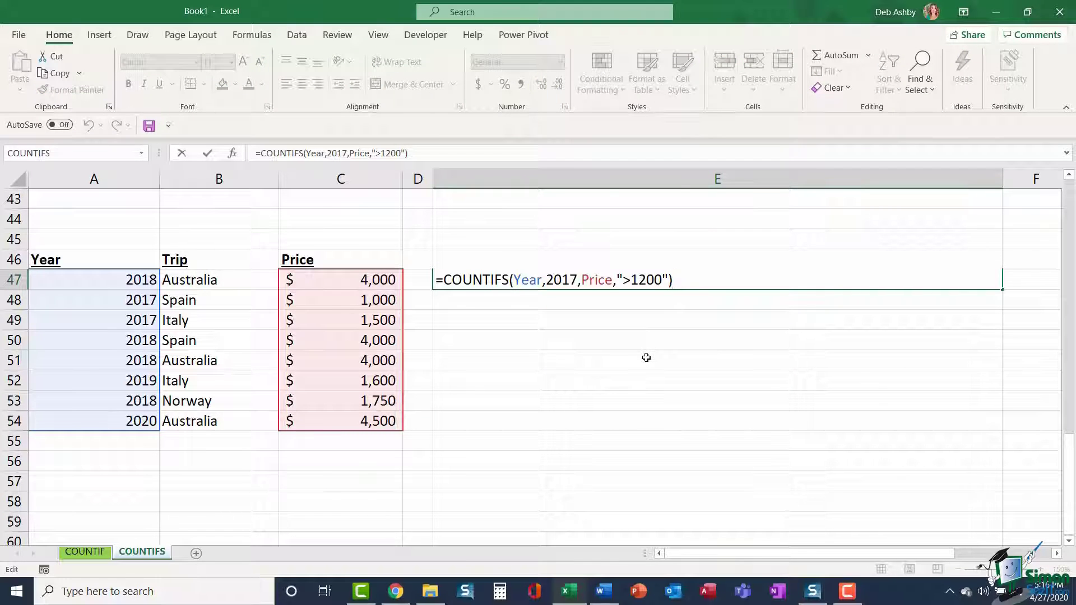